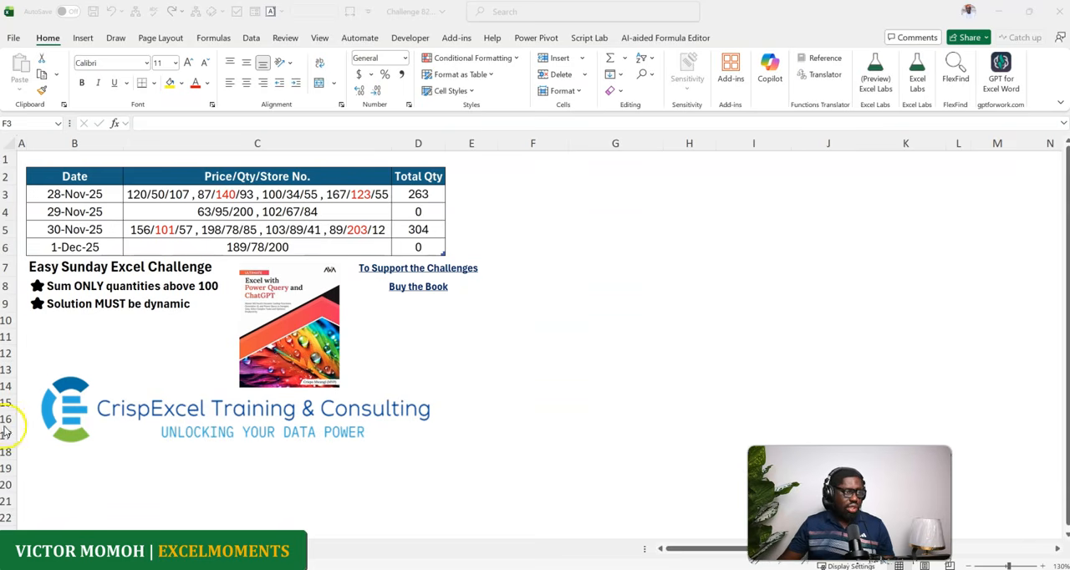
click(62, 281)
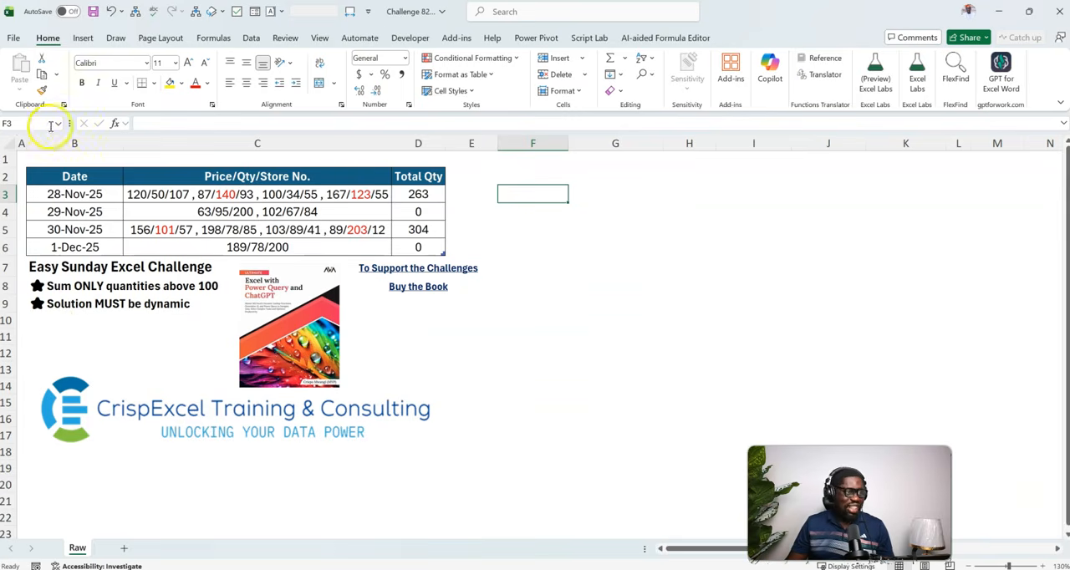
click(101, 196)
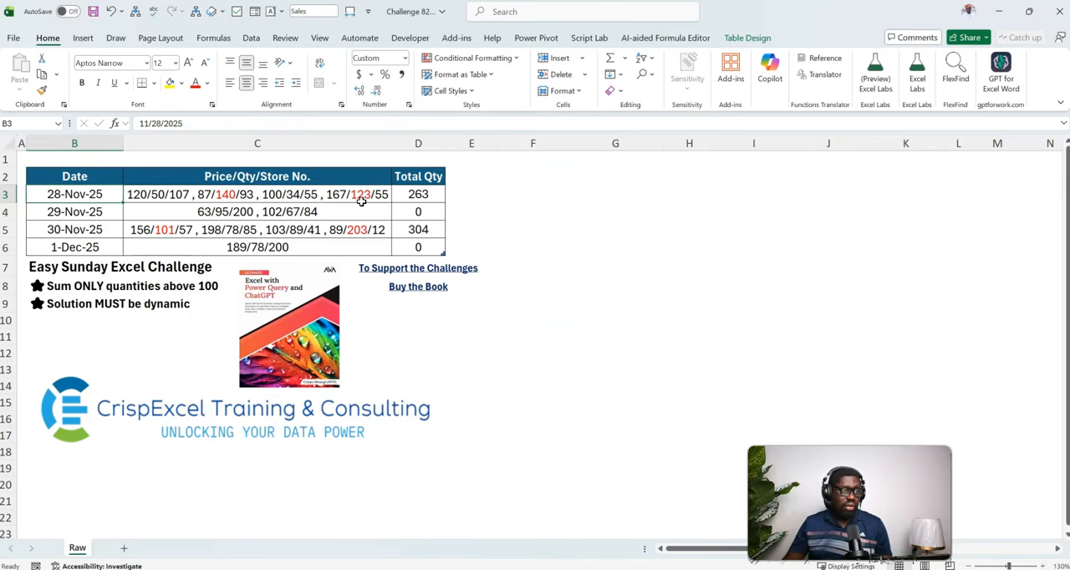
Enter a TEXTSPLIT formula in F3 that splits C3 into rows at each comma-and-space delimiter, leaving the column delimiter empty.
click(522, 193)
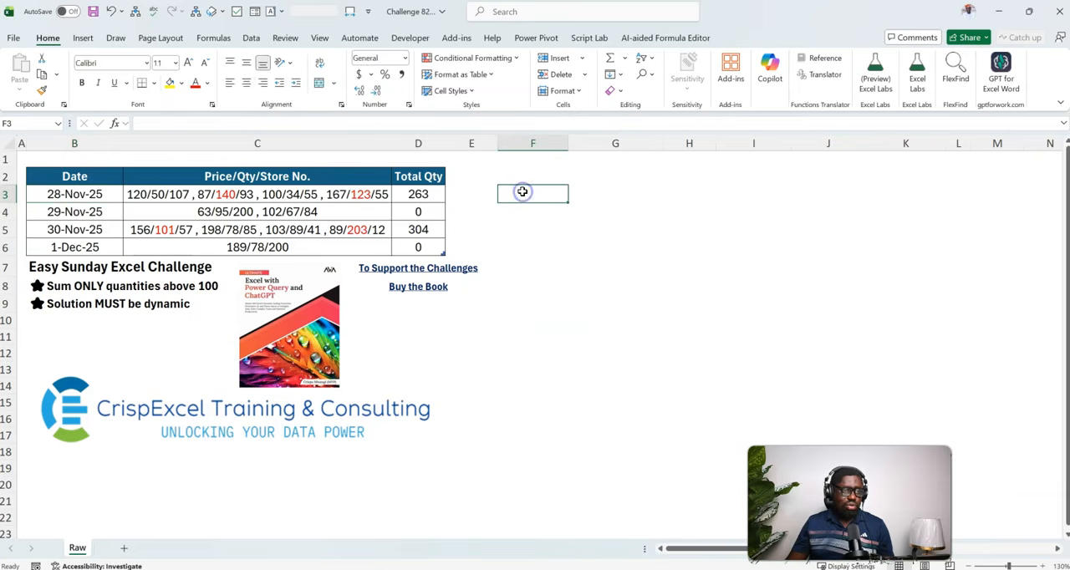
text(=te)
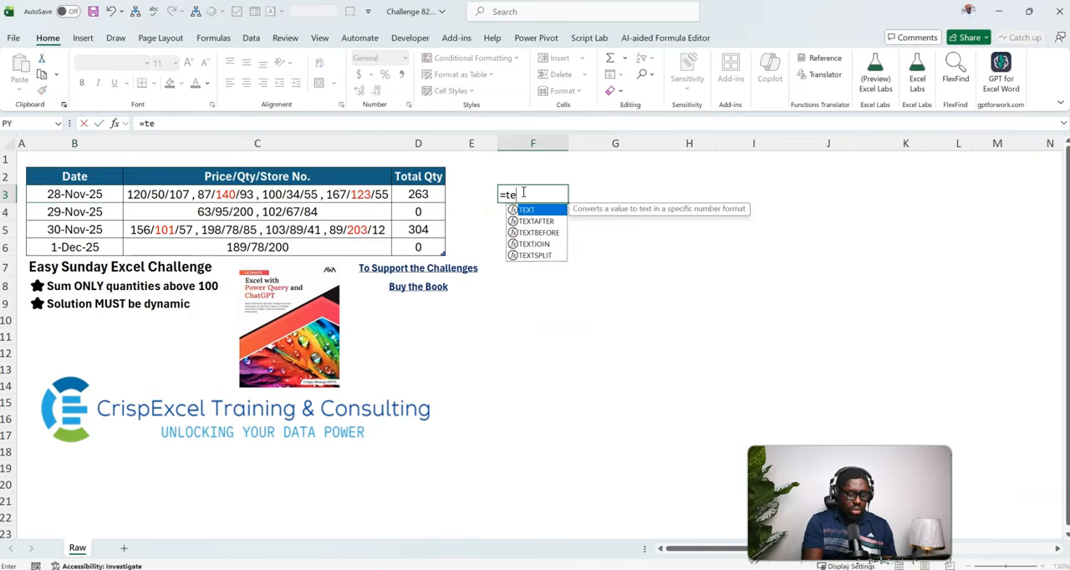
text(xtspl)
key(Tab)
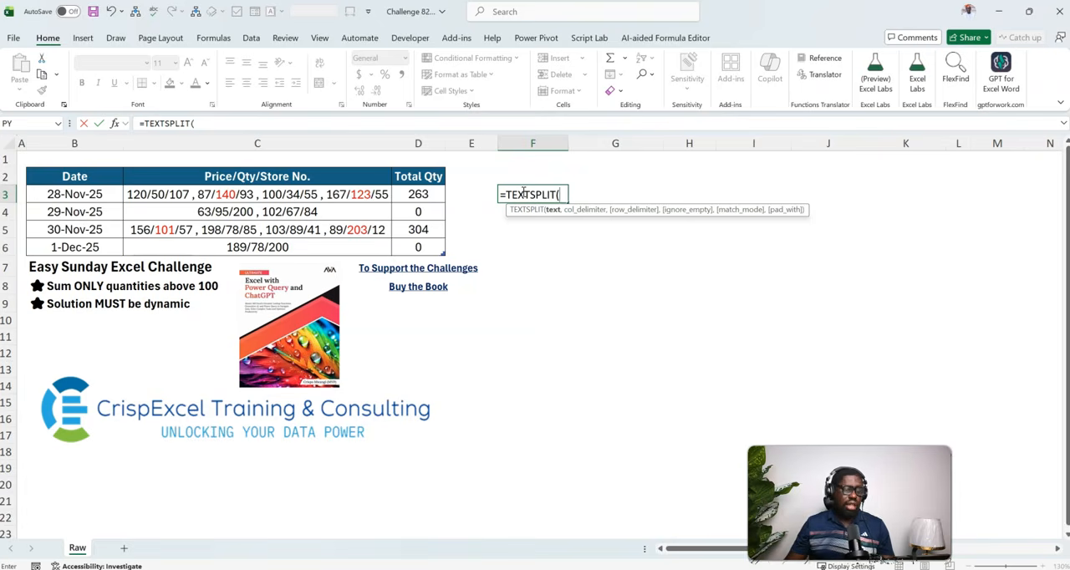
text(c3)
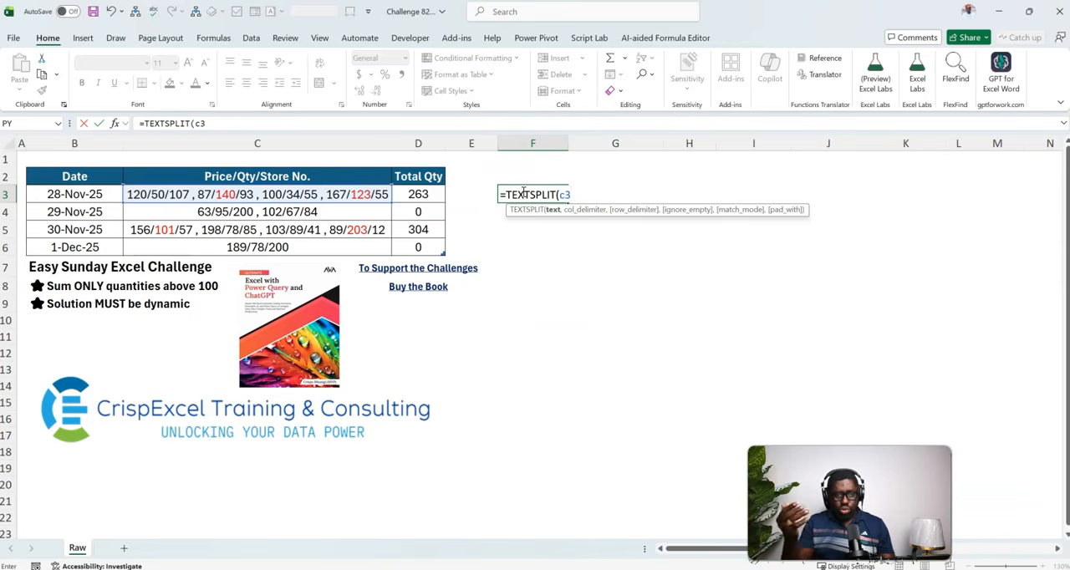
text(,,)
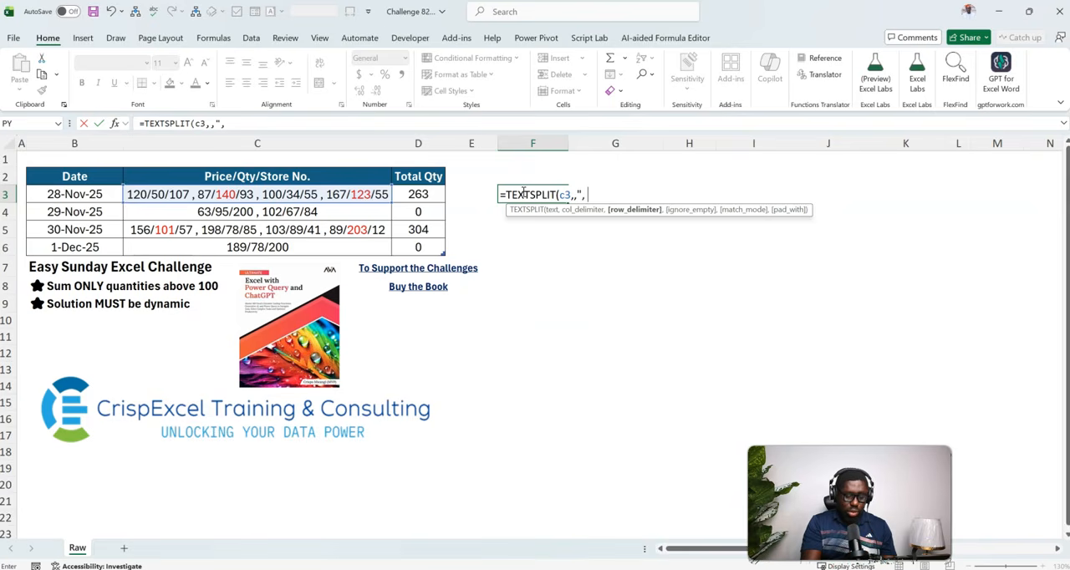
text(", "))
key(Return)
click(522, 193)
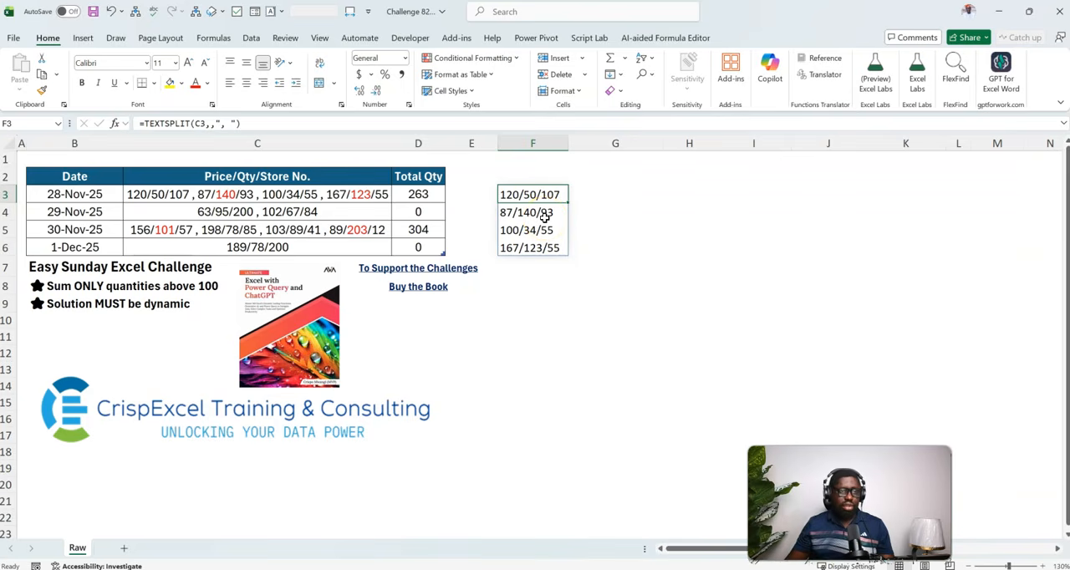
Add "/" as the column delimiter in the F3 TEXTSPLIT formula to separate price, quantity and store number.
double_click(519, 195)
click(571, 195)
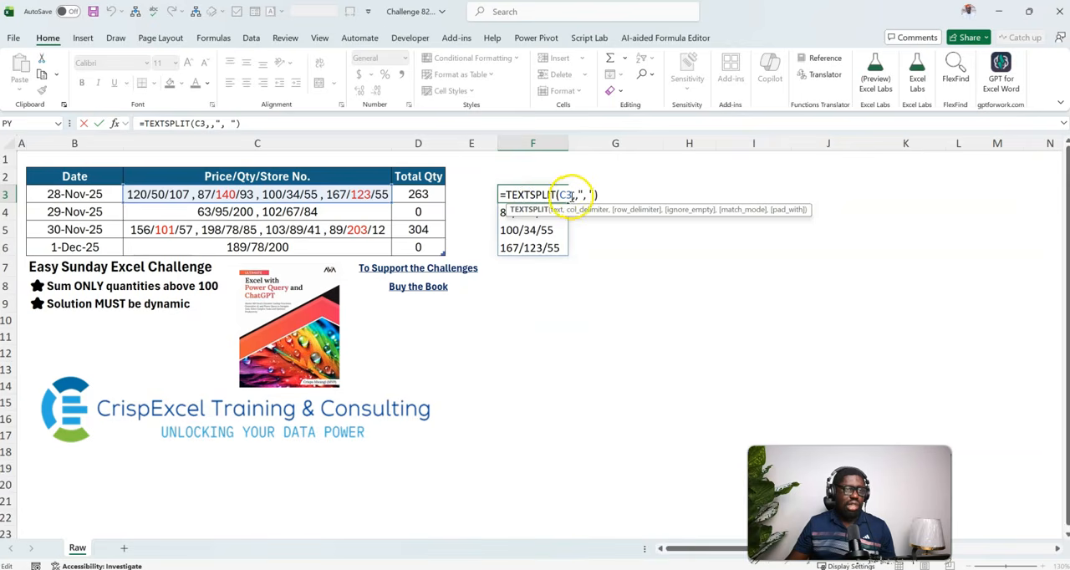
text(,)
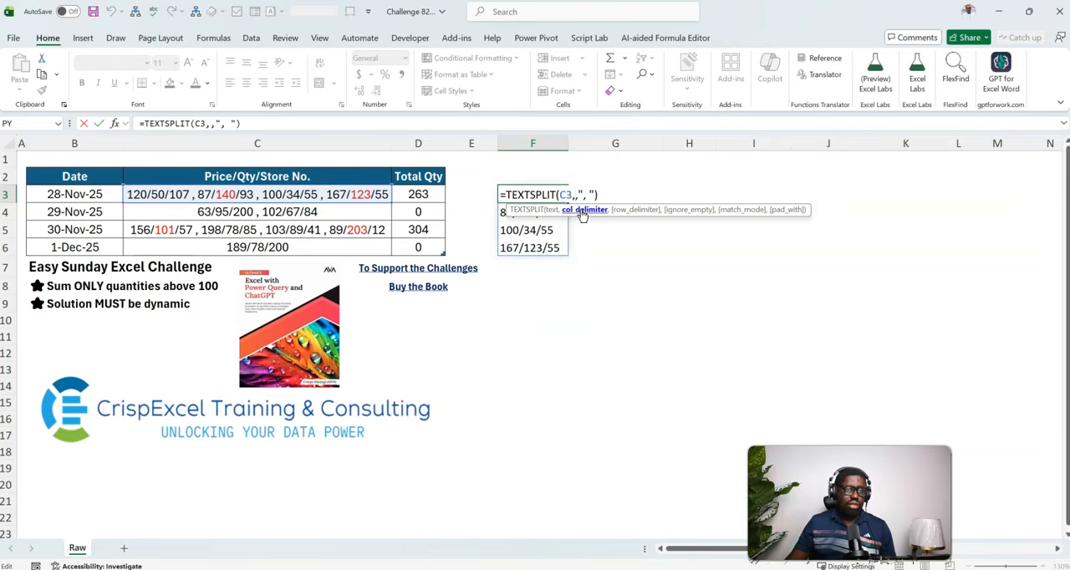
text("/")
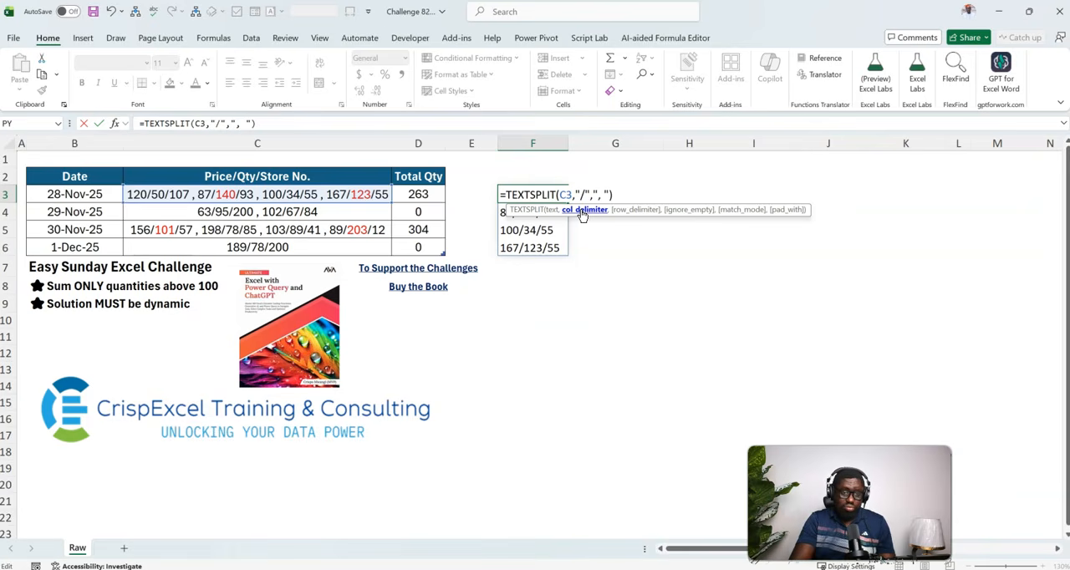
key(Return)
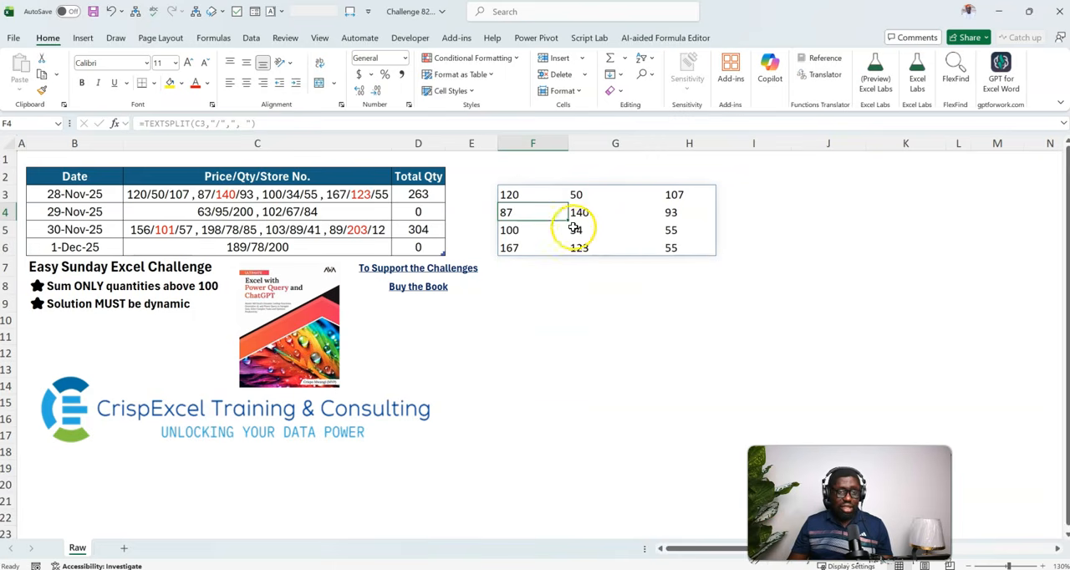
Wrap the TEXTSPLIT formula in F3 in INDEX with an empty row number and column number 2 to return only the quantities.
click(540, 193)
double_click(540, 193)
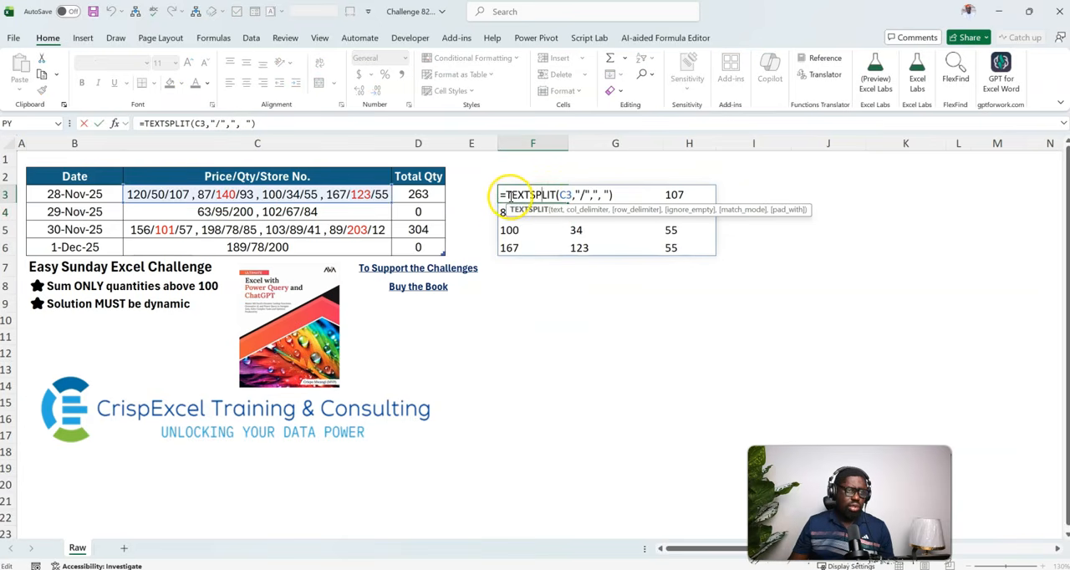
click(507, 195)
text(in)
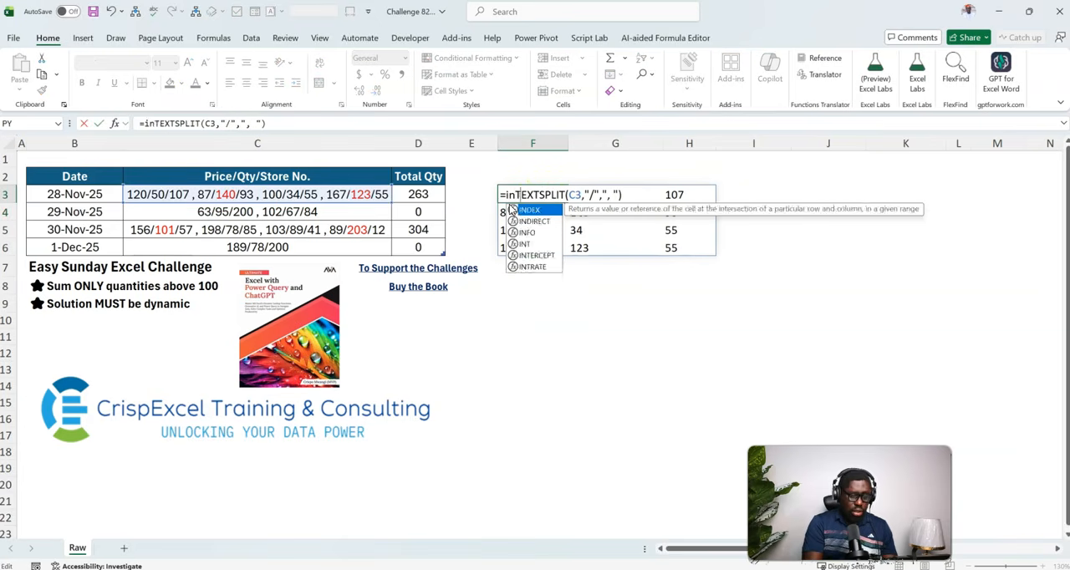
text(de)
key(Tab)
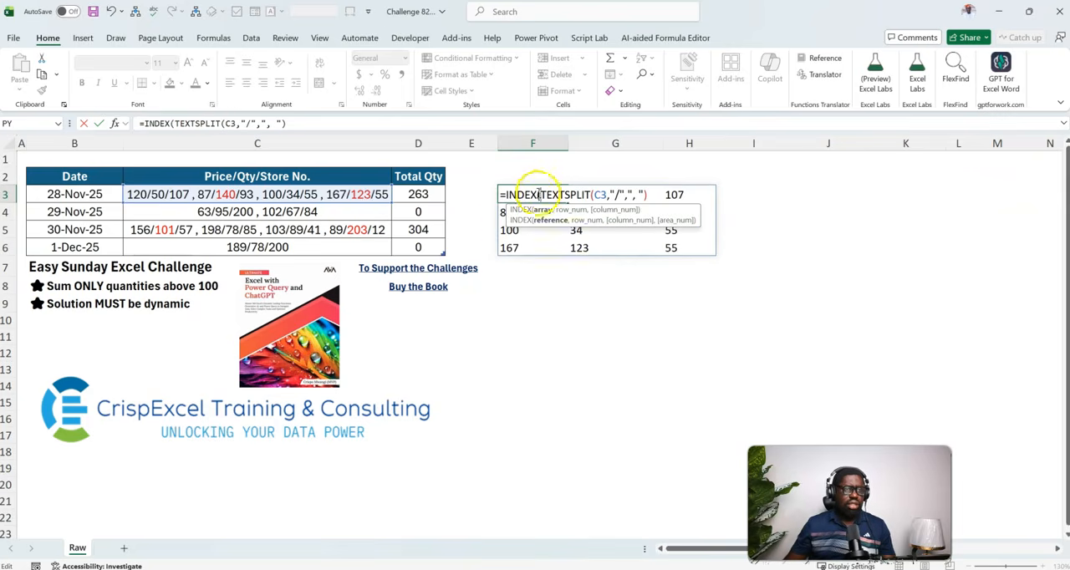
click(656, 195)
text(,)
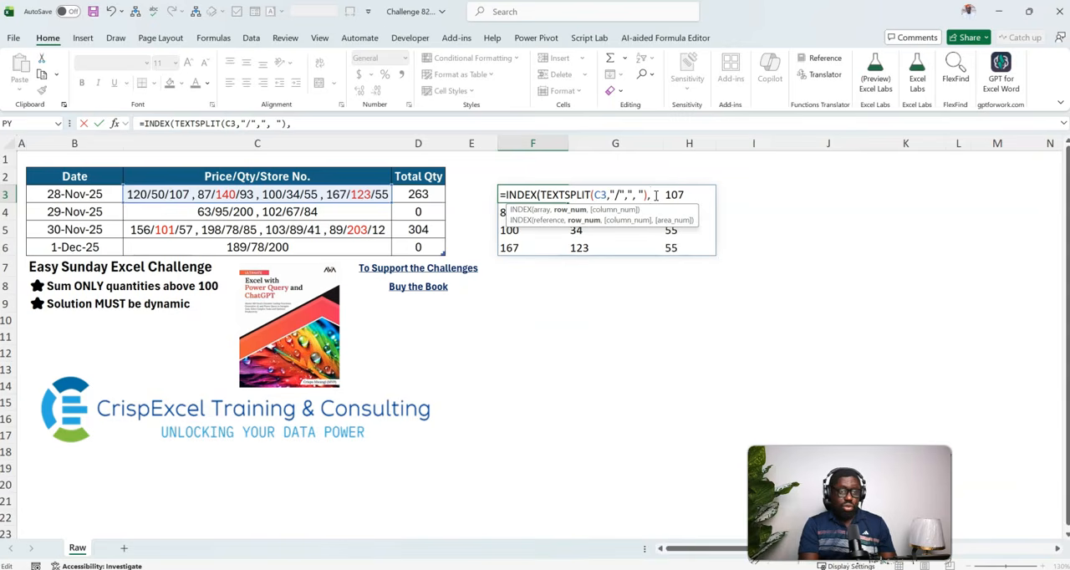
text(,)
text(2))
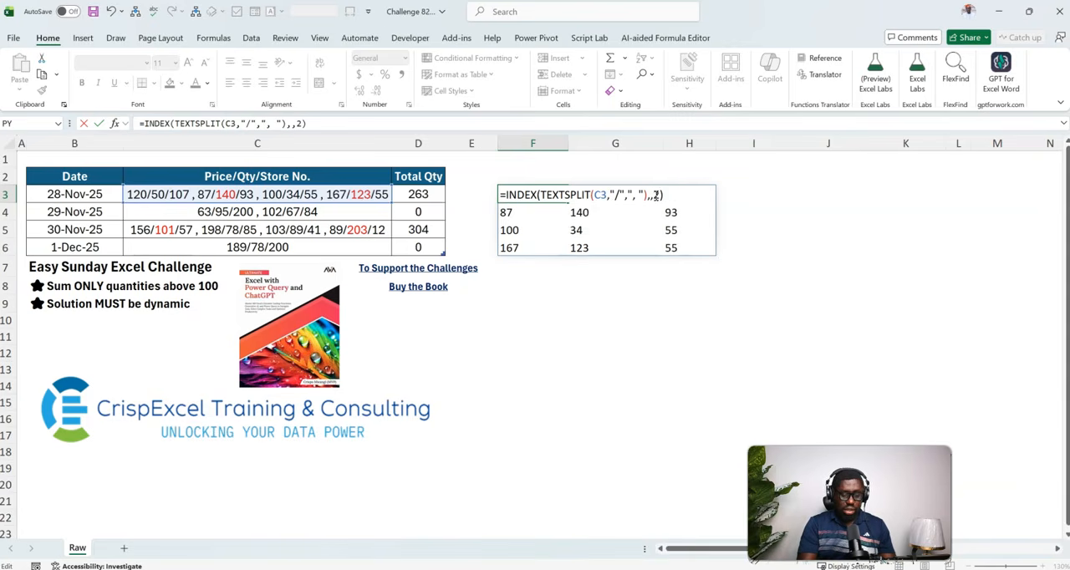
key(Return)
key(Up)
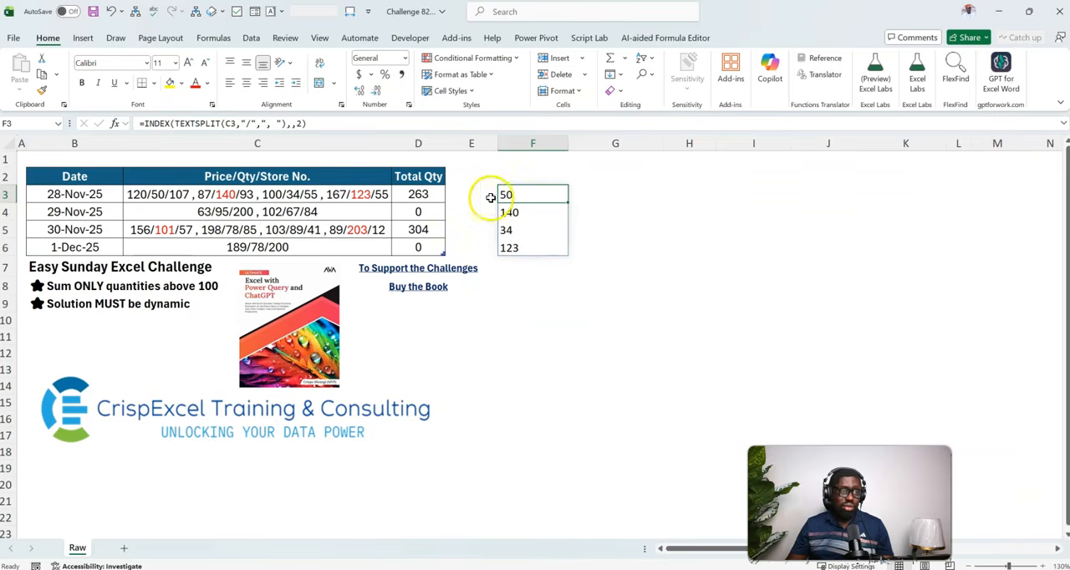
Append +0 to the INDEX formula in F3 to convert the extracted text quantities to numbers.
double_click(529, 195)
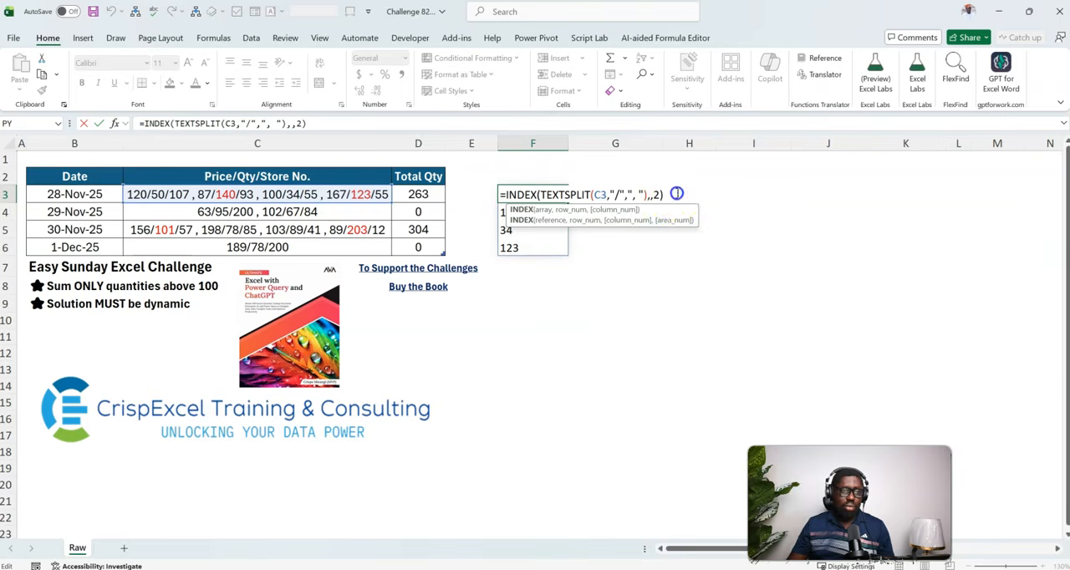
text(+0)
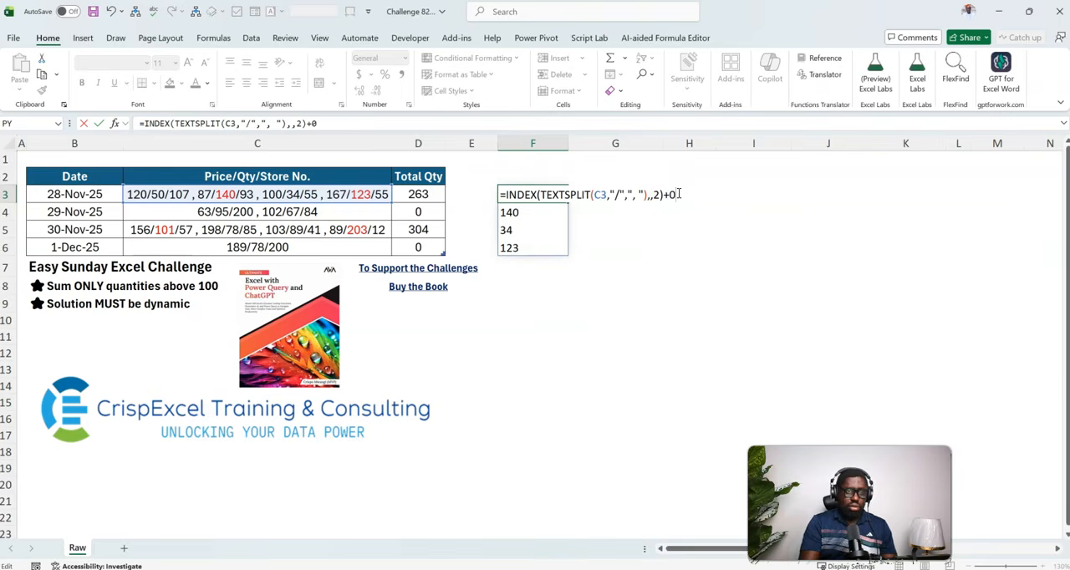
key(ctrl+Return)
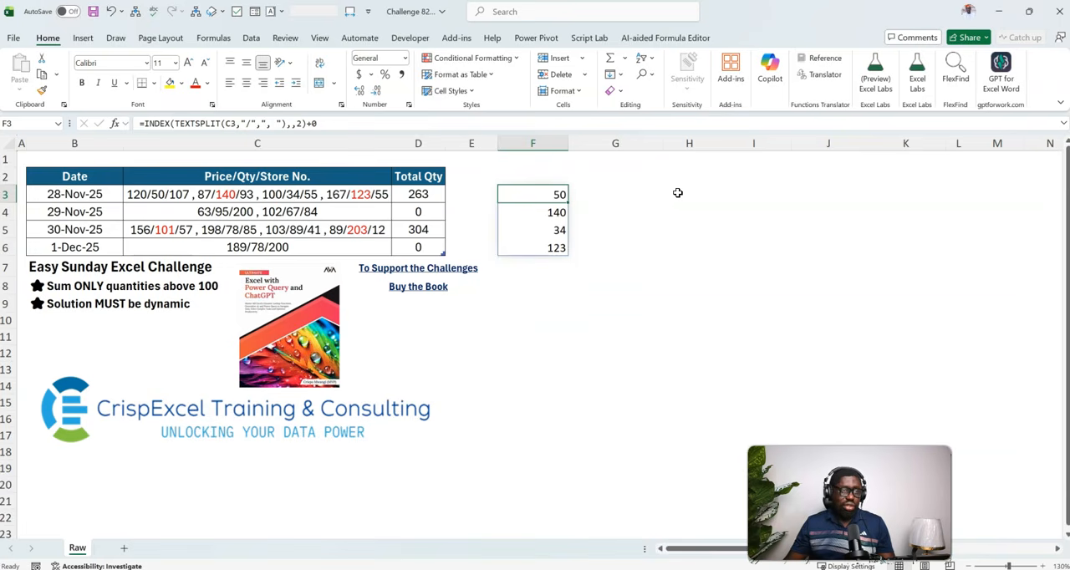
Wrap the F3 formula in LET, naming the INDEX result a and returning a*(a>100) as the calculation.
double_click(548, 192)
click(502, 195)
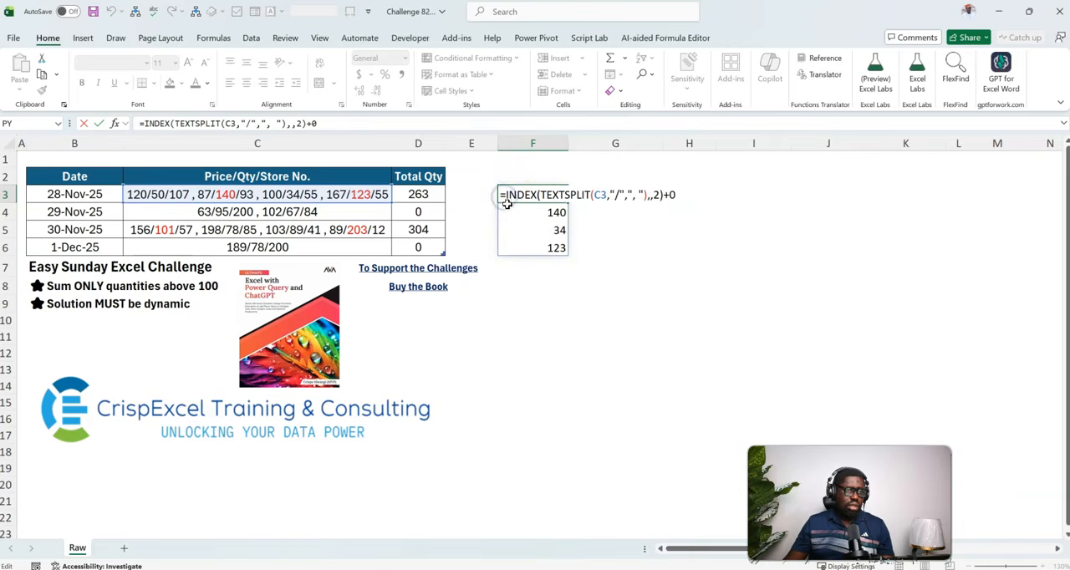
text(Let(a,)
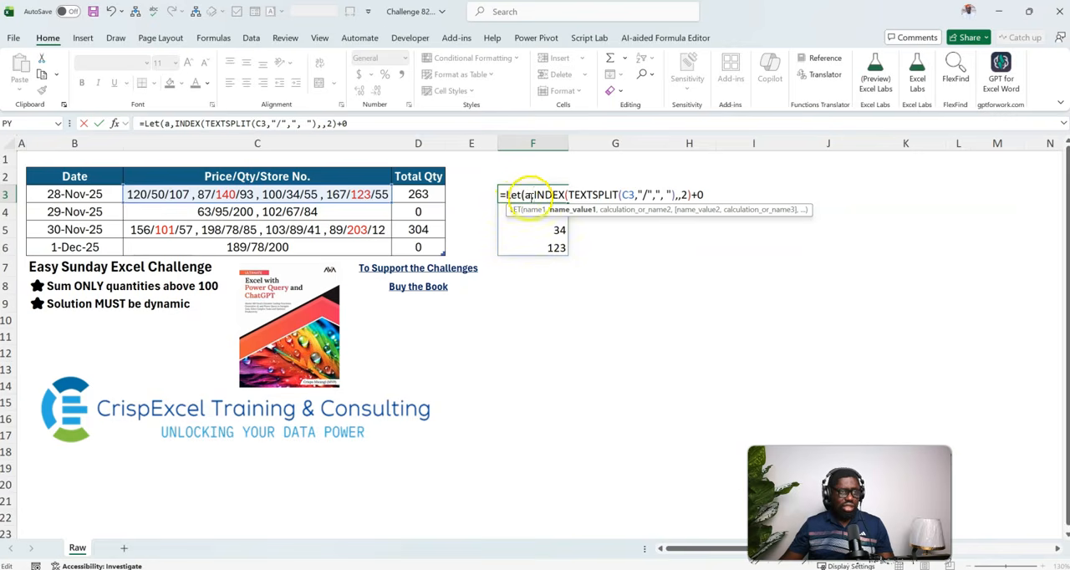
click(716, 193)
text(,)
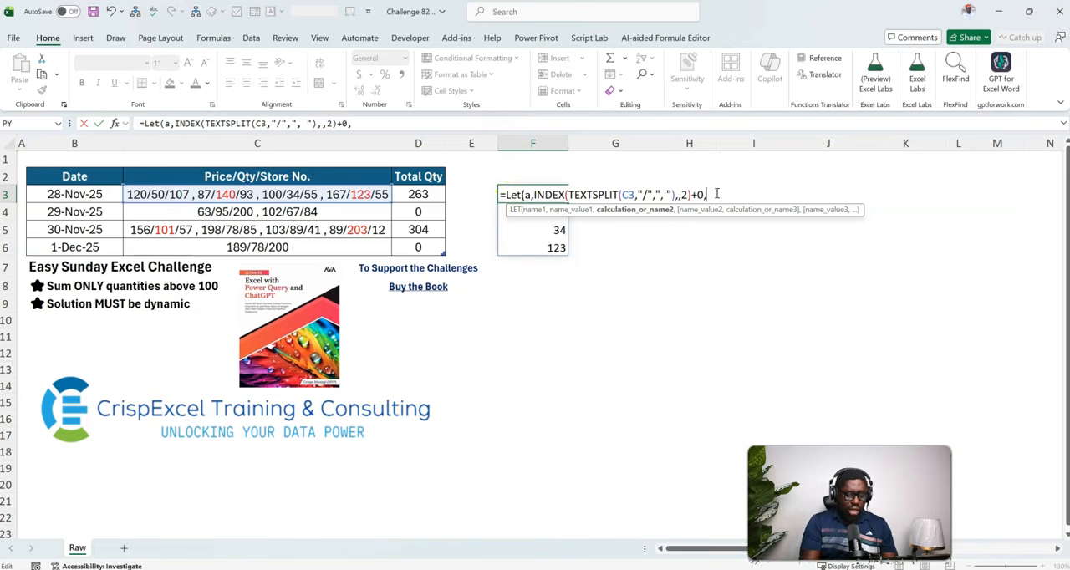
text(a>100)
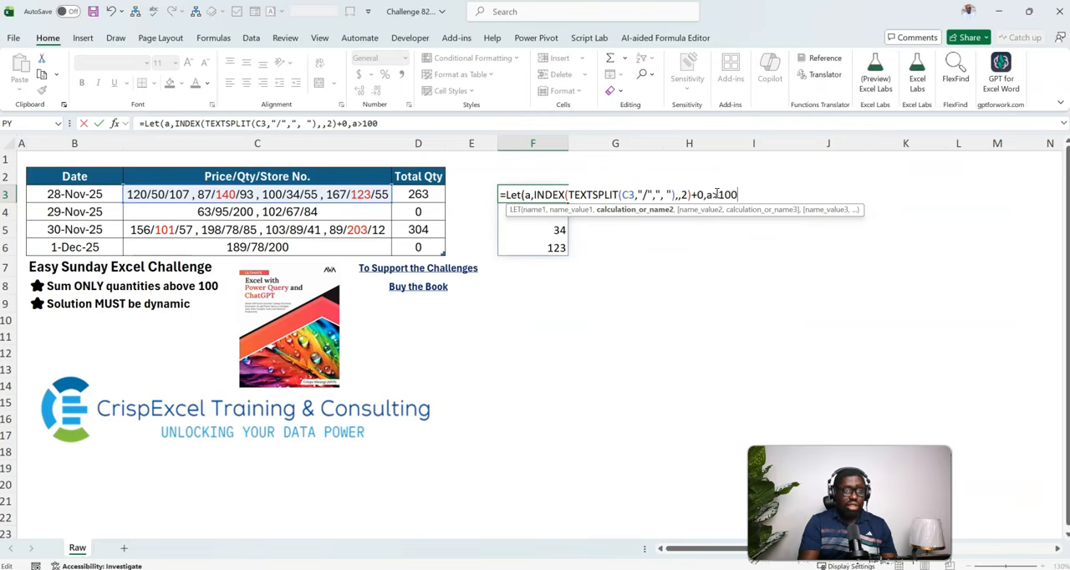
click(743, 194)
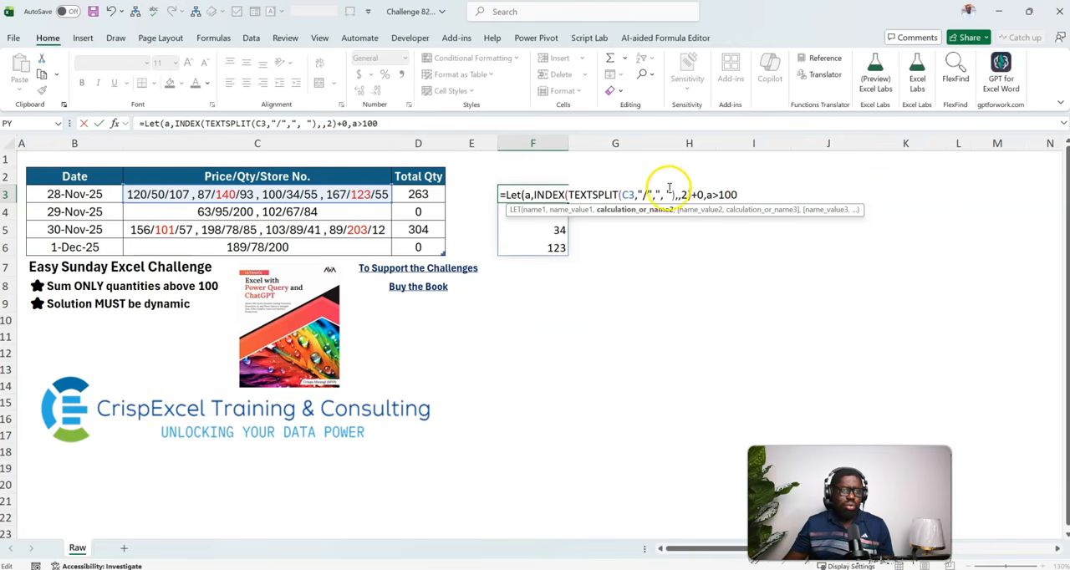
text(a*(a)
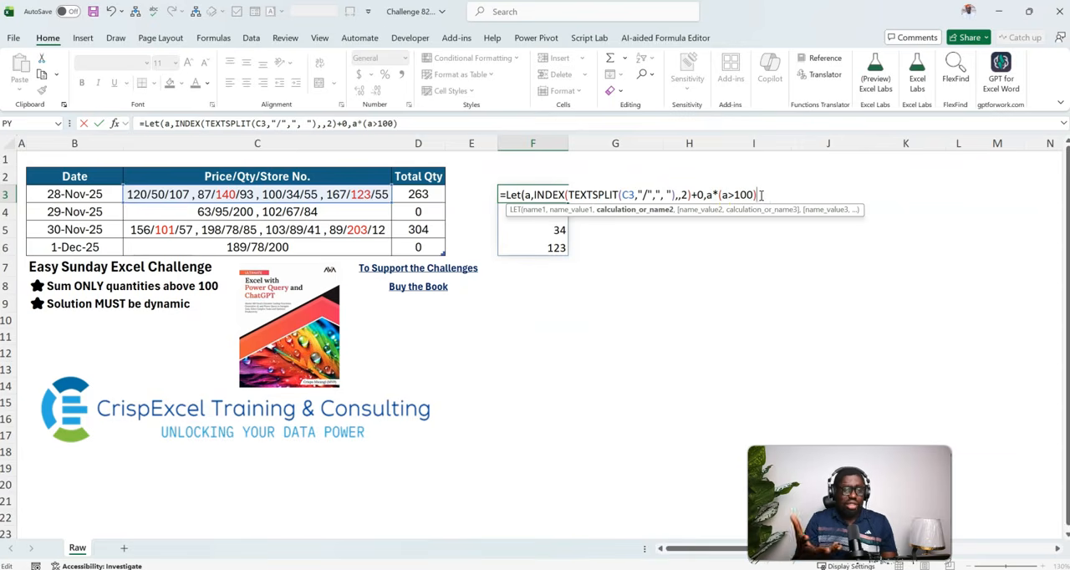
text())
key(Return)
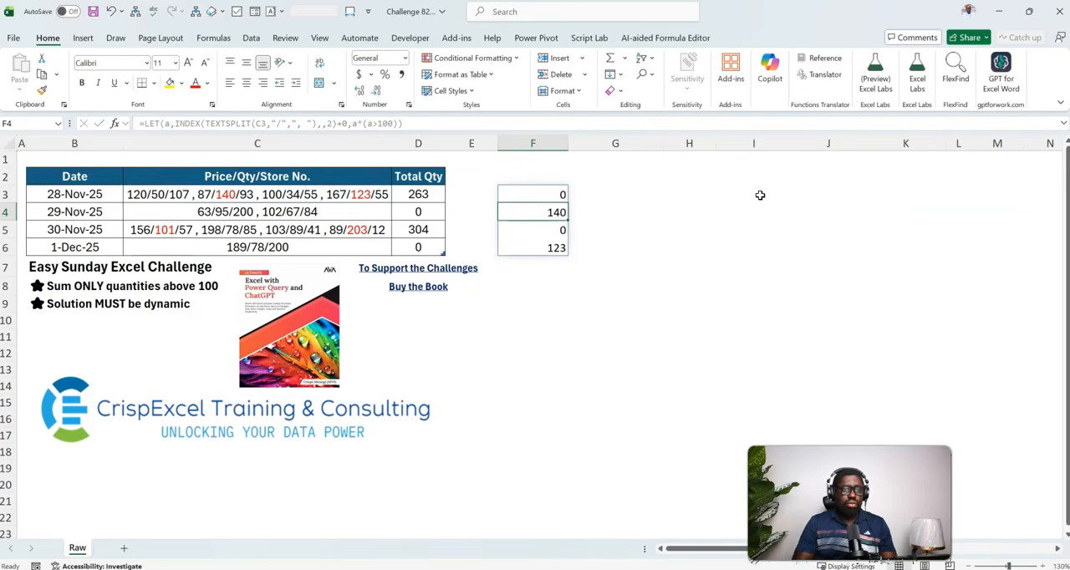
Wrap a*(a>100) in SUM within the F3 LET formula to total the quantities above 100.
double_click(555, 196)
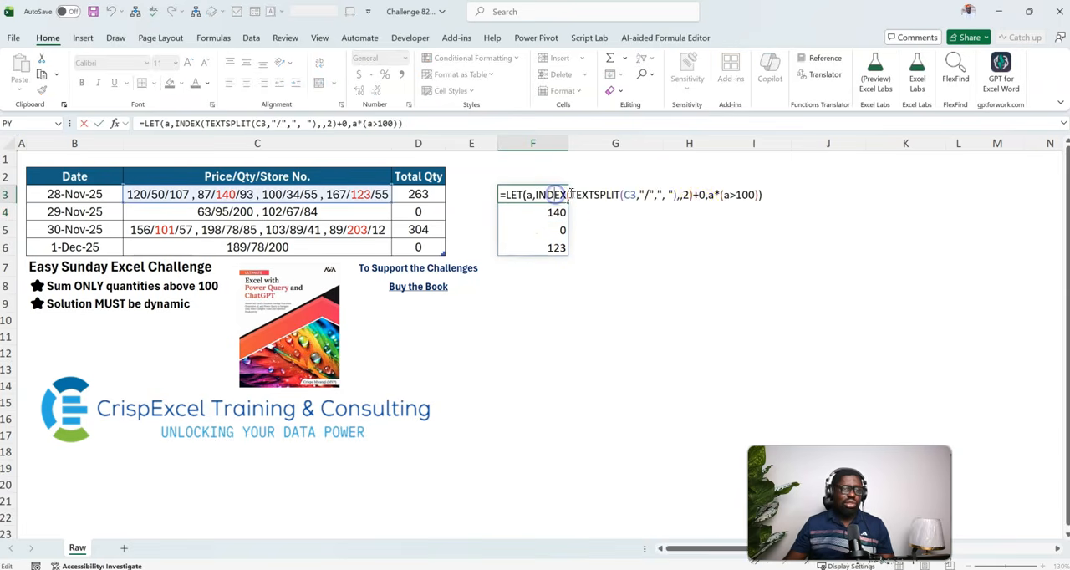
click(706, 194)
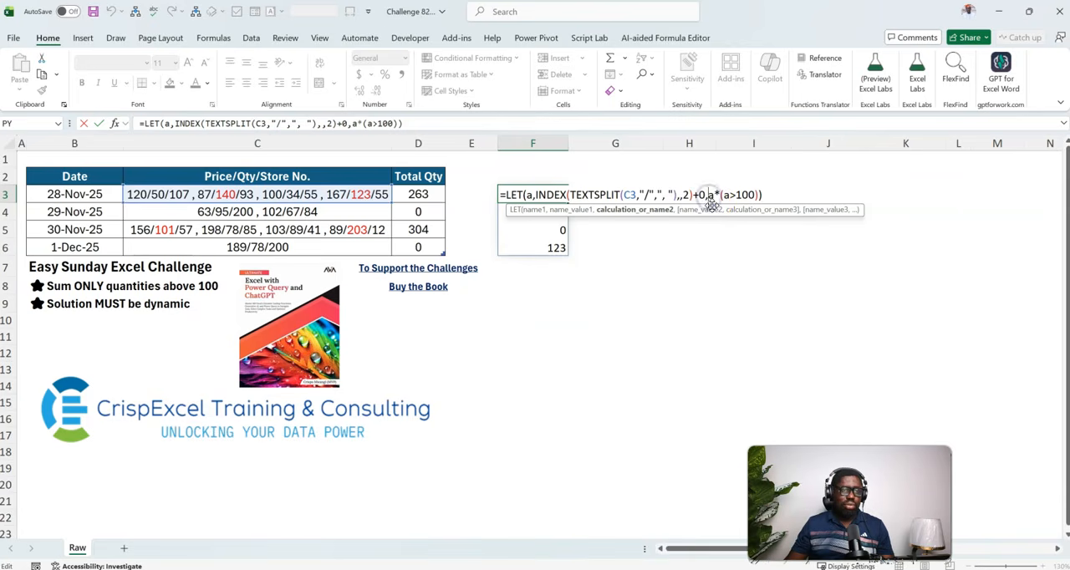
text(Sum)
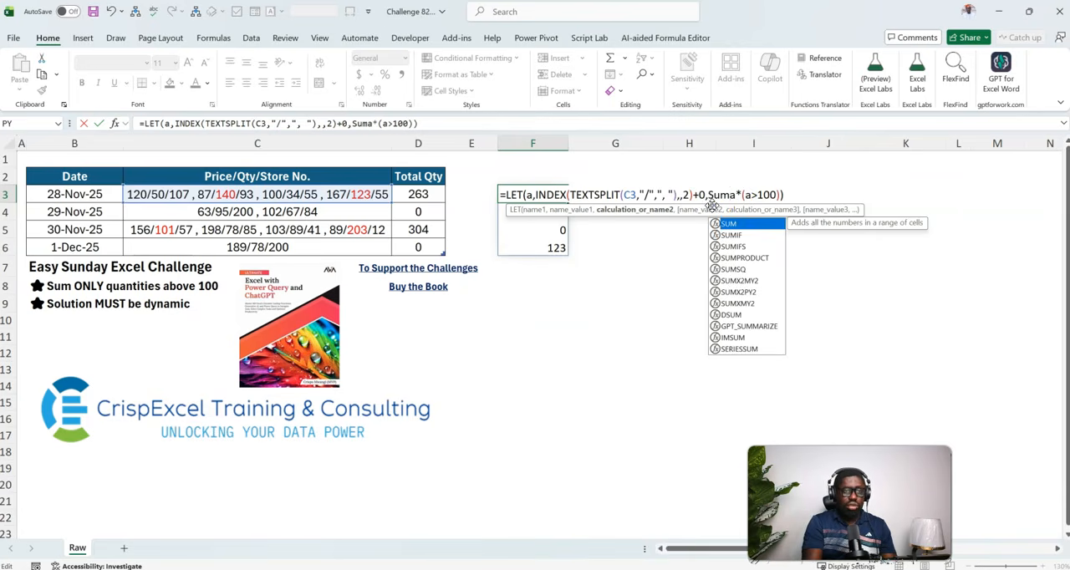
key(Tab)
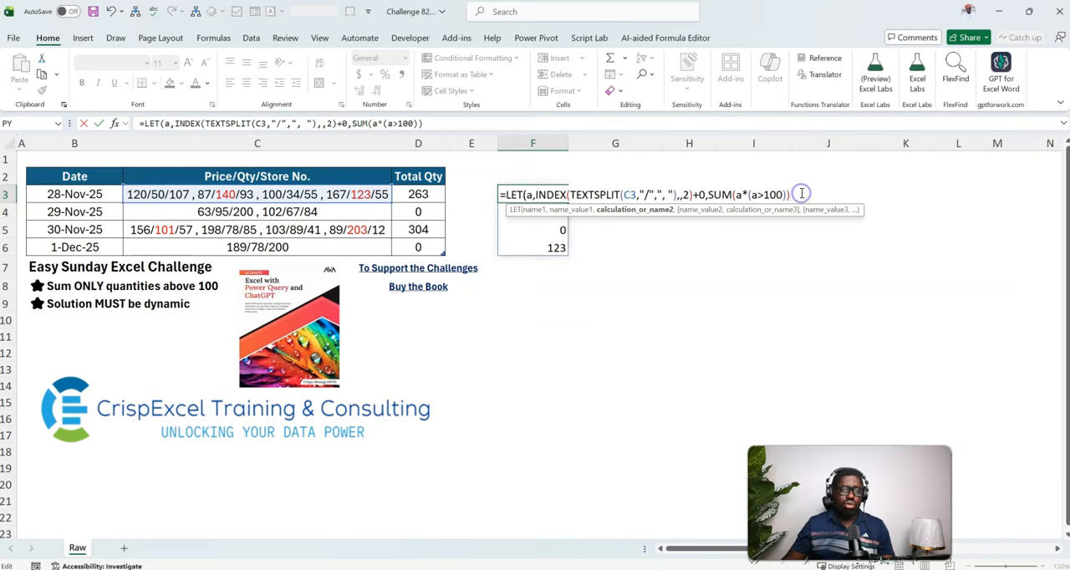
text())
key(Return)
key(Up)
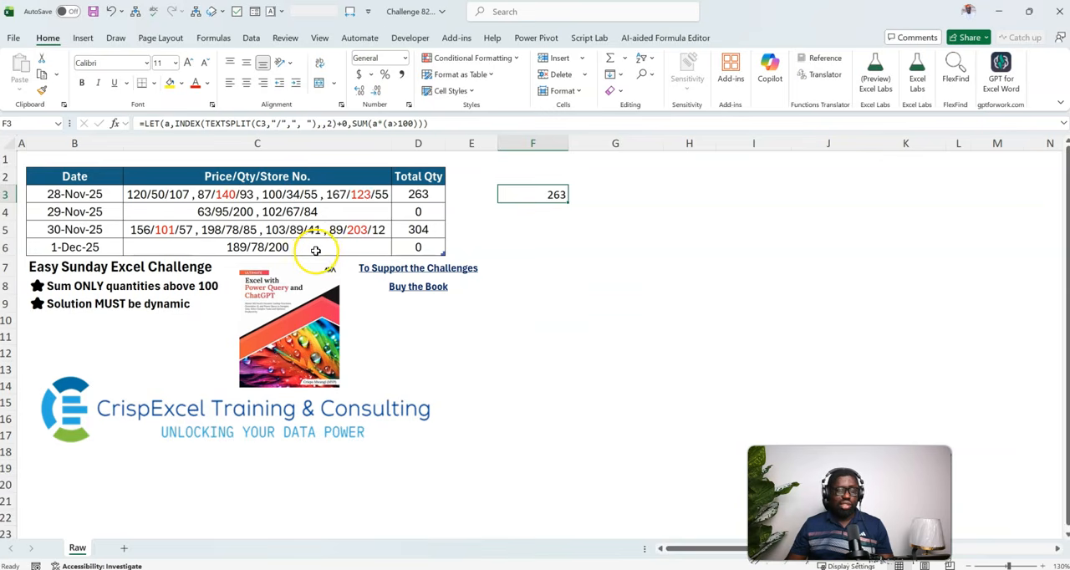
Insert MAP(C3:C6,LAMBDA(x, before the LET in the F3 formula, with the LET moved onto its own line.
double_click(547, 194)
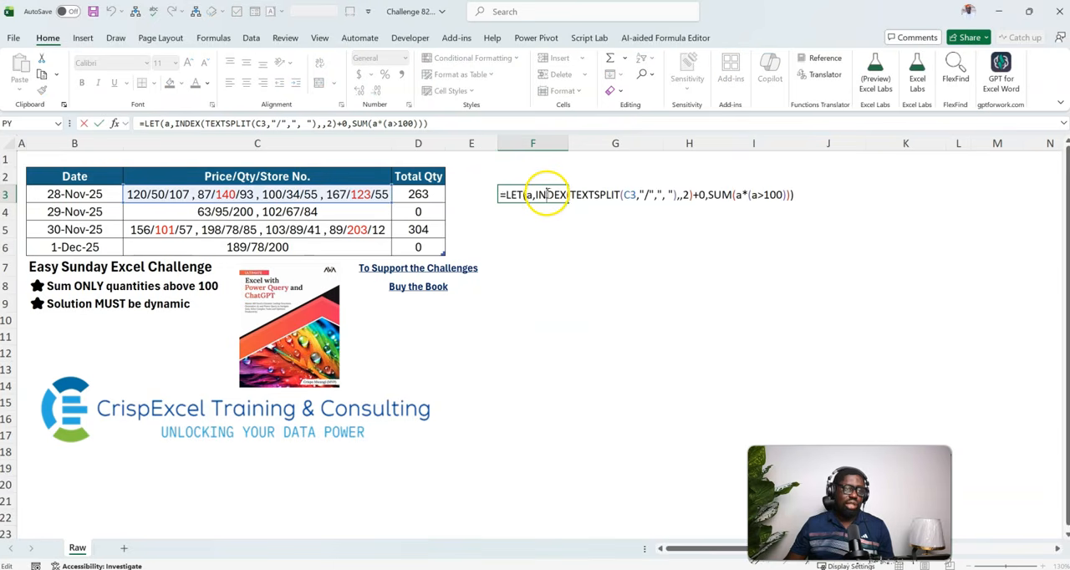
click(502, 195)
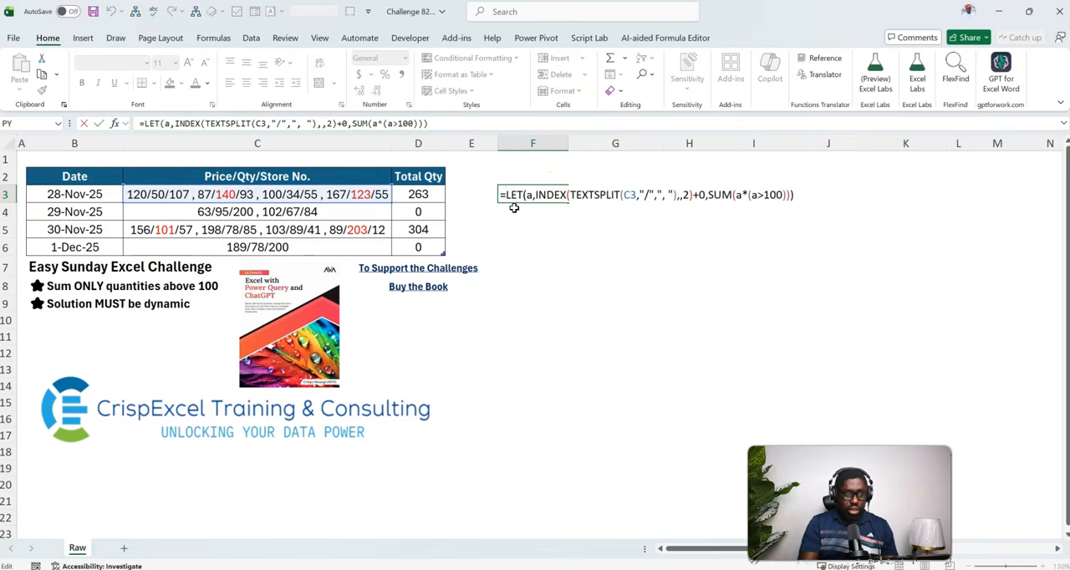
key(alt+Return)
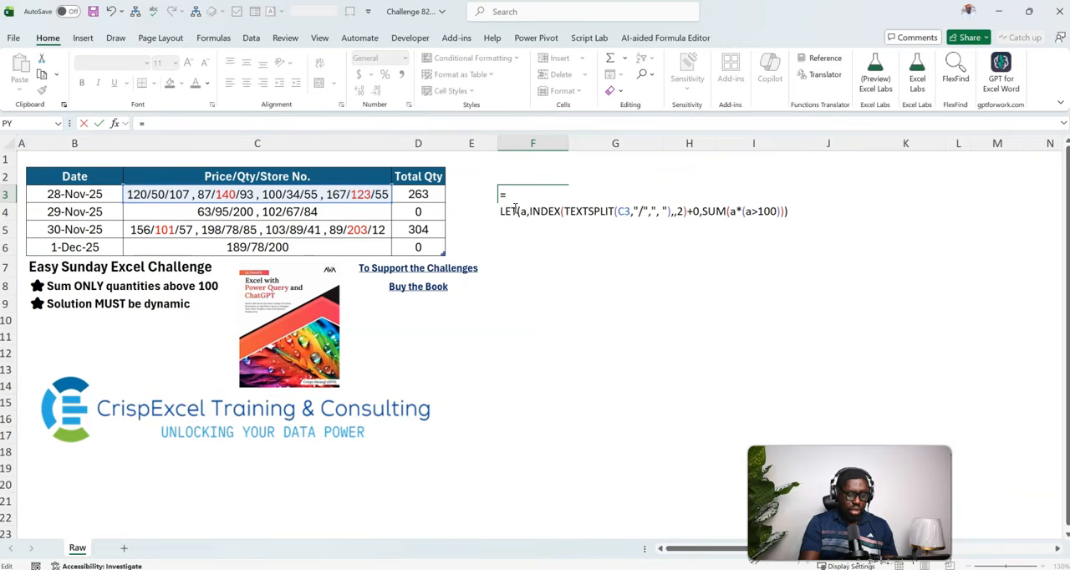
text(map)
key(Tab)
text(c)
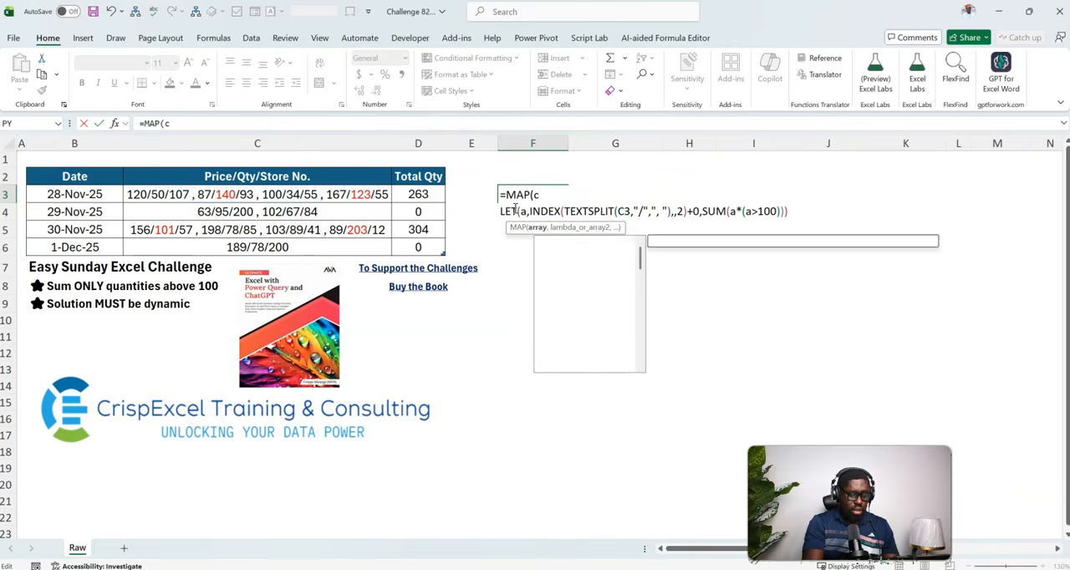
text(3:c6)
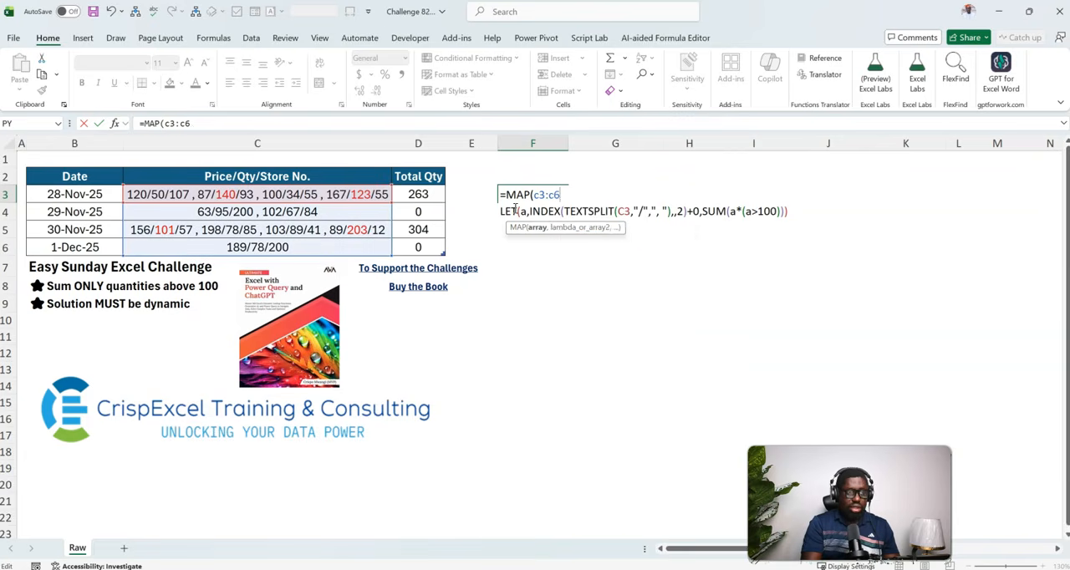
text(,lambd)
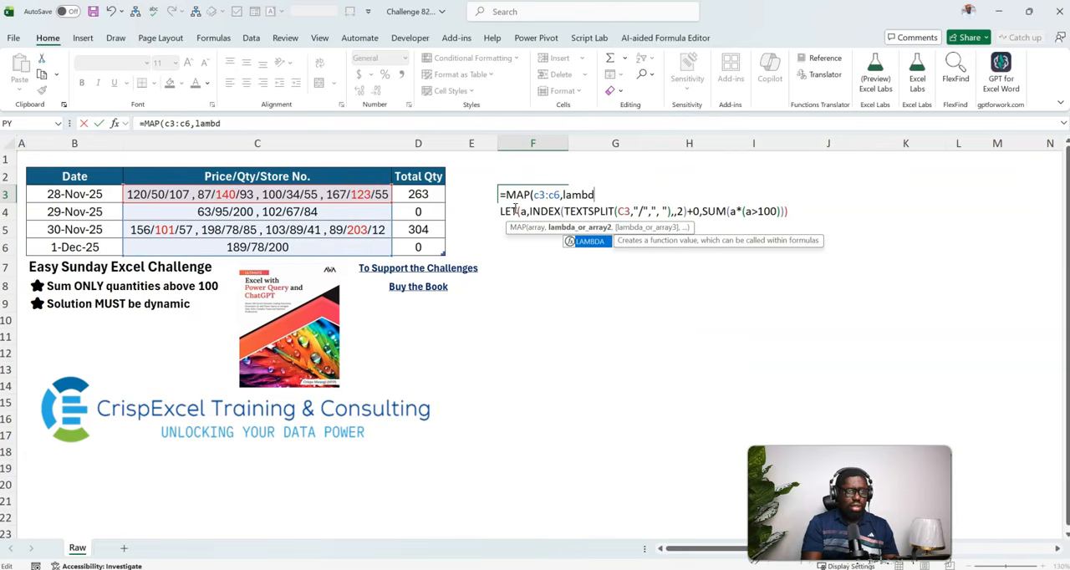
key(Tab)
text(x,)
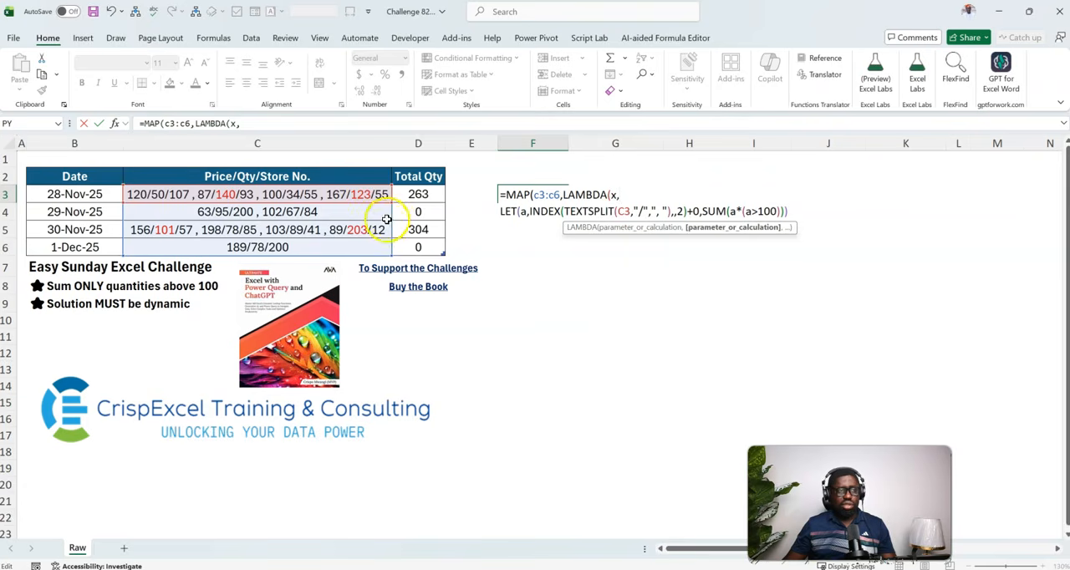
Replace C3 with x inside TEXTSPLIT in F3, and close LAMBDA and MAP on a new line to enter the formula.
click(627, 212)
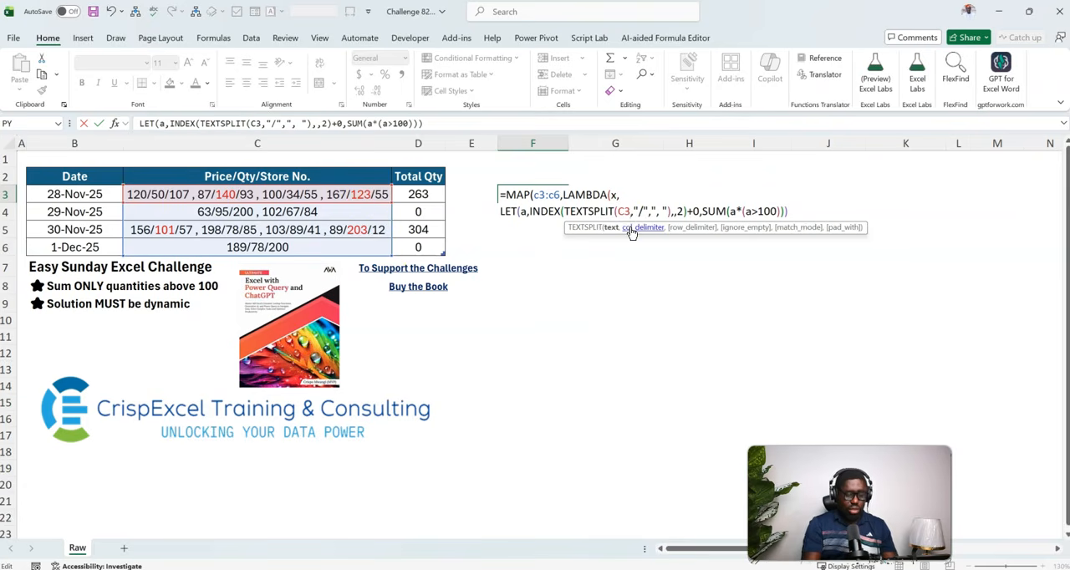
key(BackSpace)
key(BackSpace)
text(x)
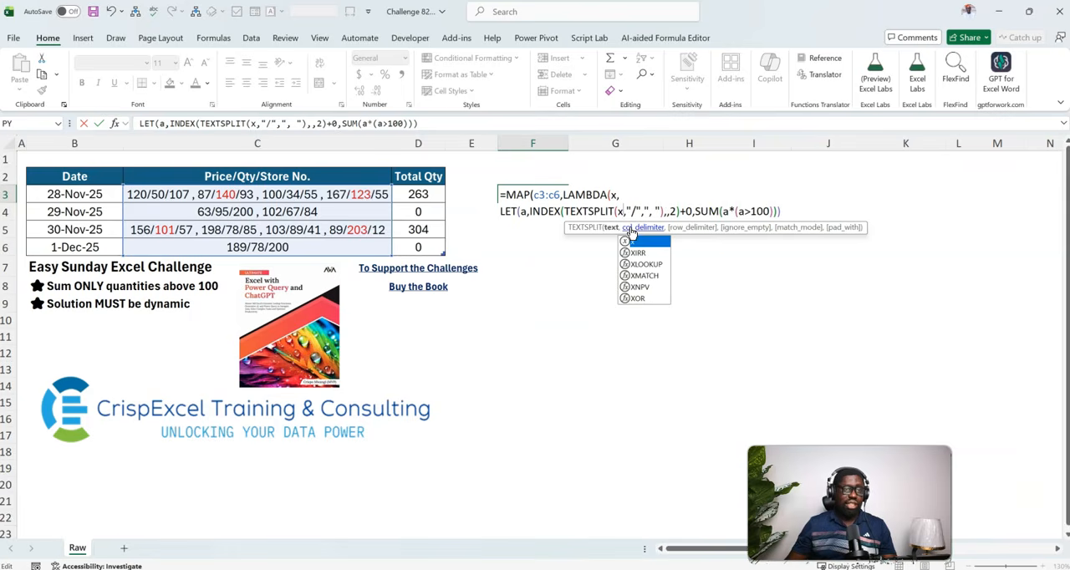
click(788, 212)
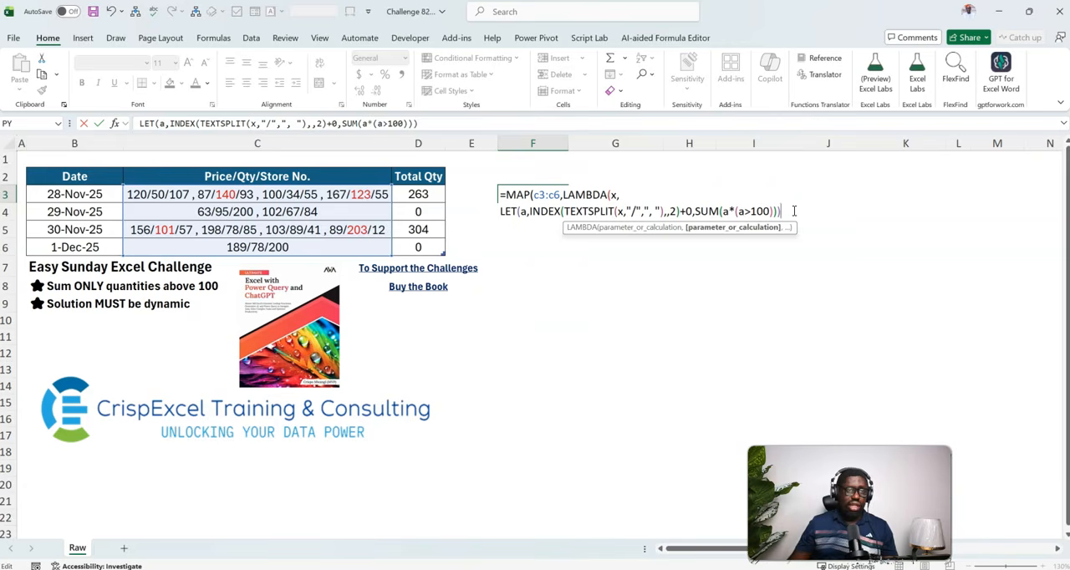
key(alt+Return)
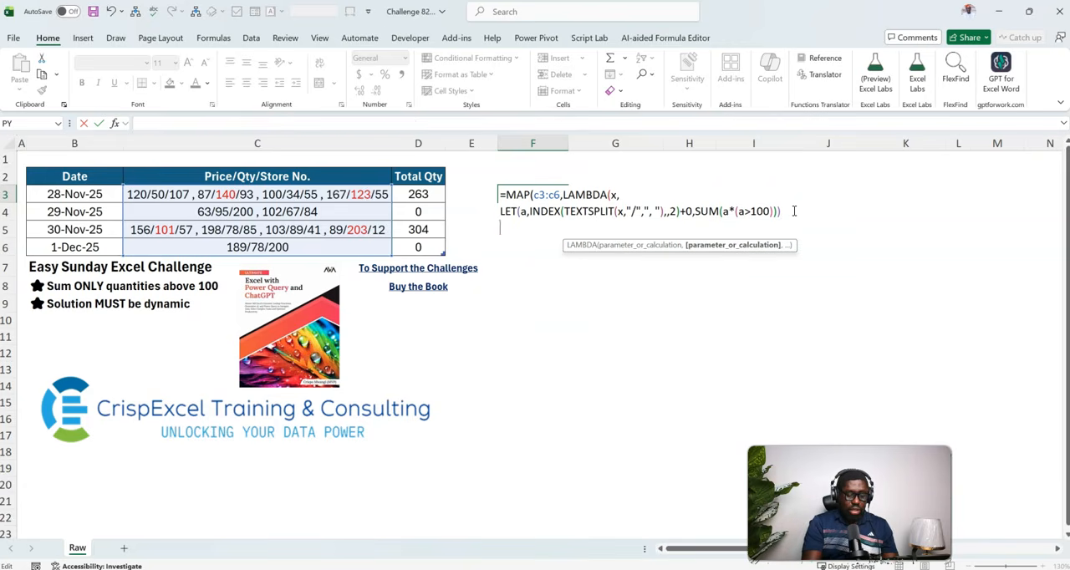
text())
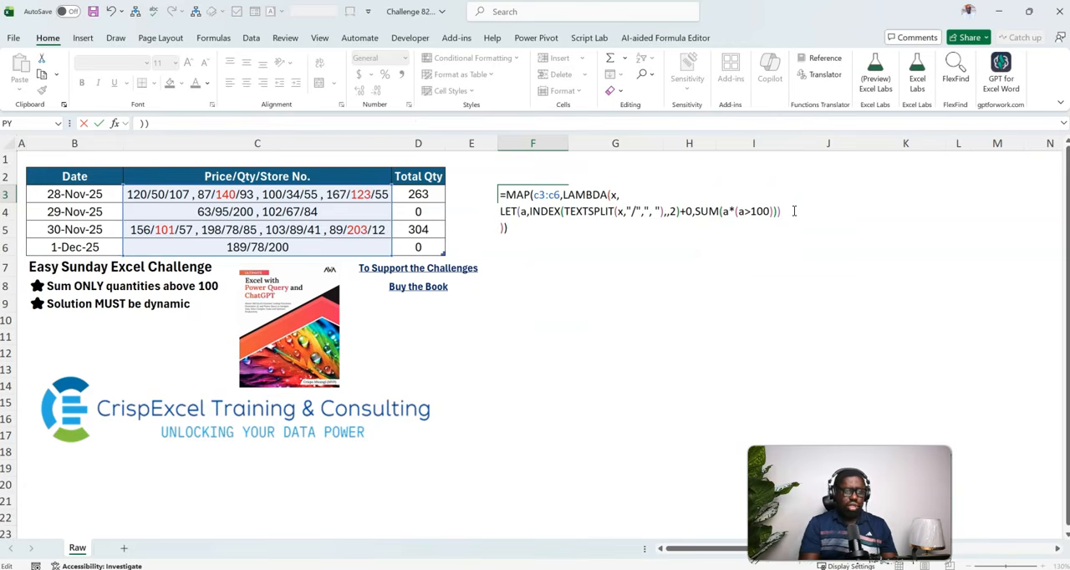
key(ctrl+Return)
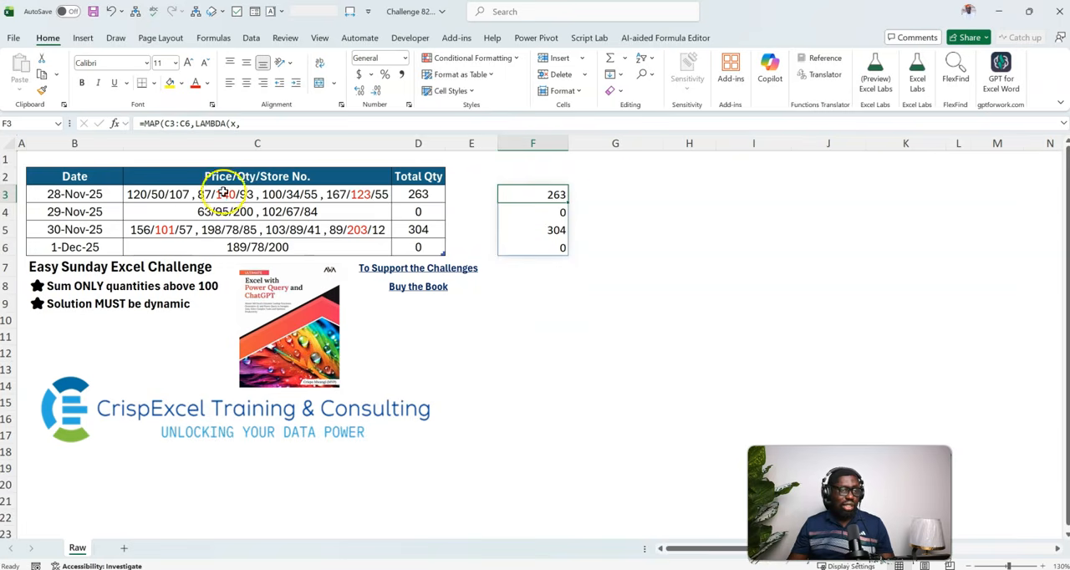
Start a REGEXEXTRACT formula in G3 on C3, with a pattern beginning (?<=/)\d+ to match digits preceded by a slash.
click(655, 194)
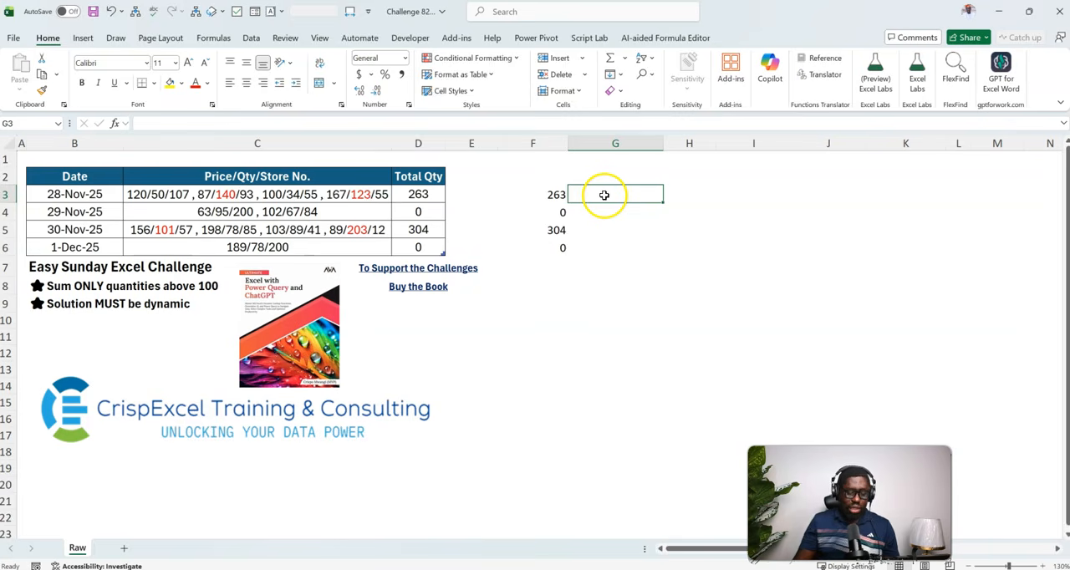
text(=regexe)
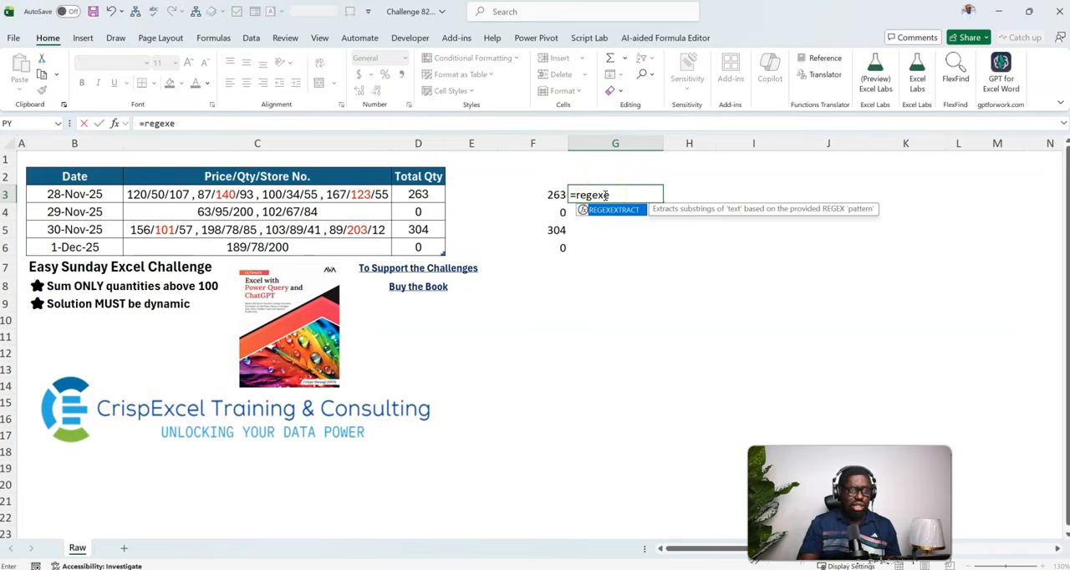
key(Tab)
text(c3,)
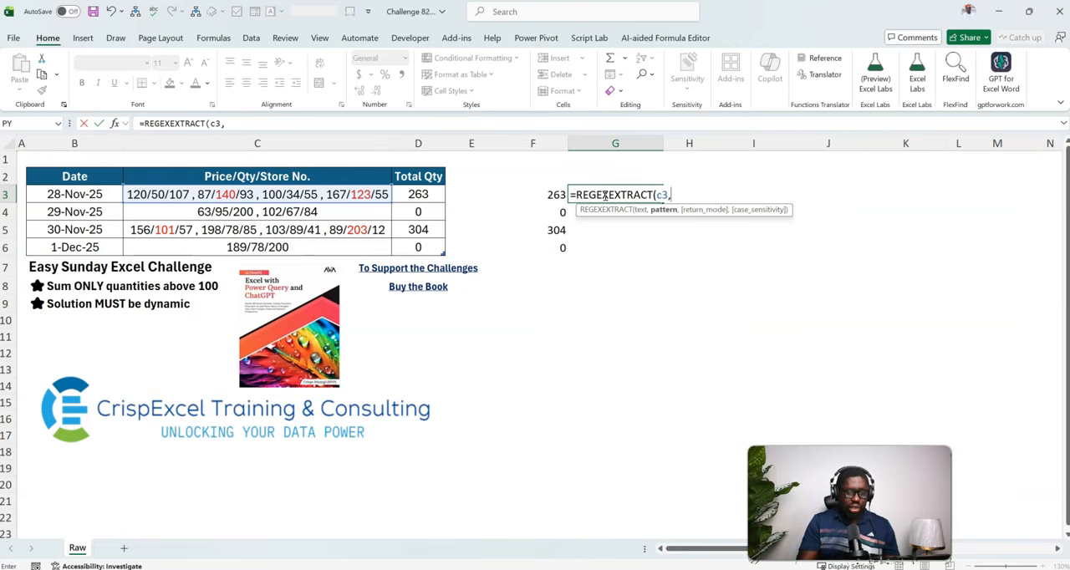
text(")
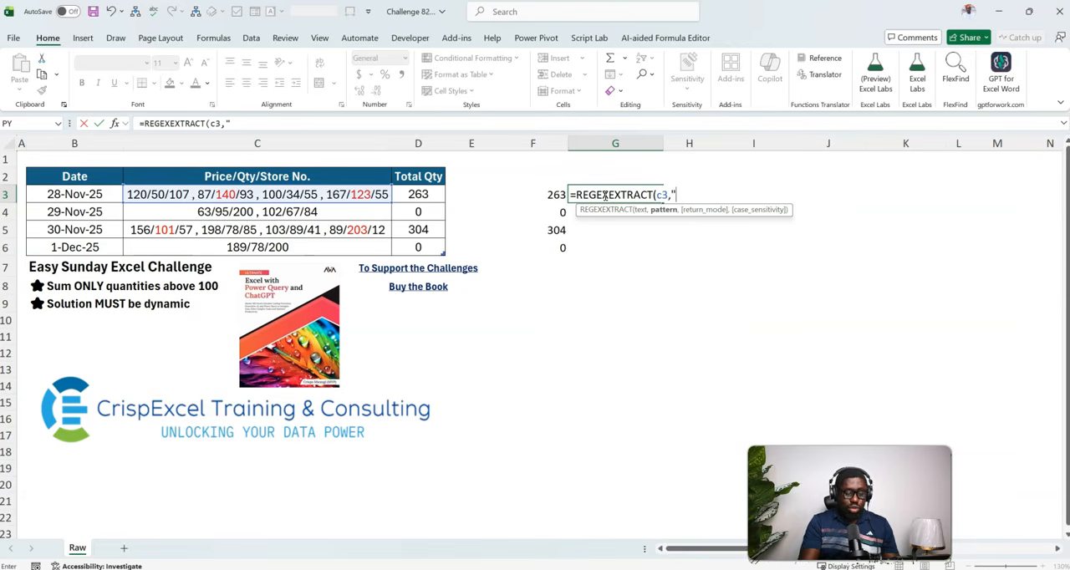
text((?<)
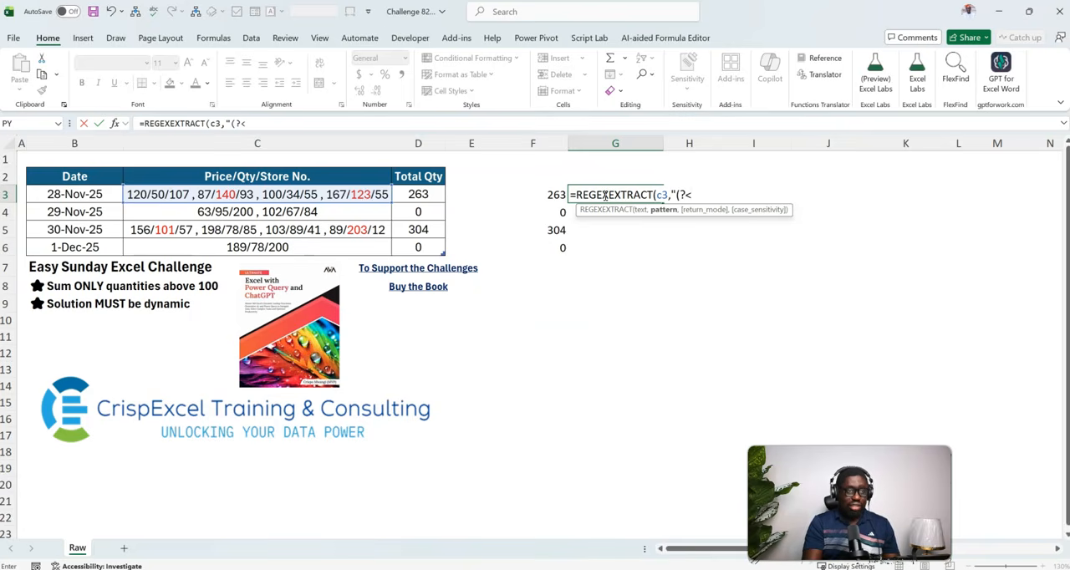
text(=/)
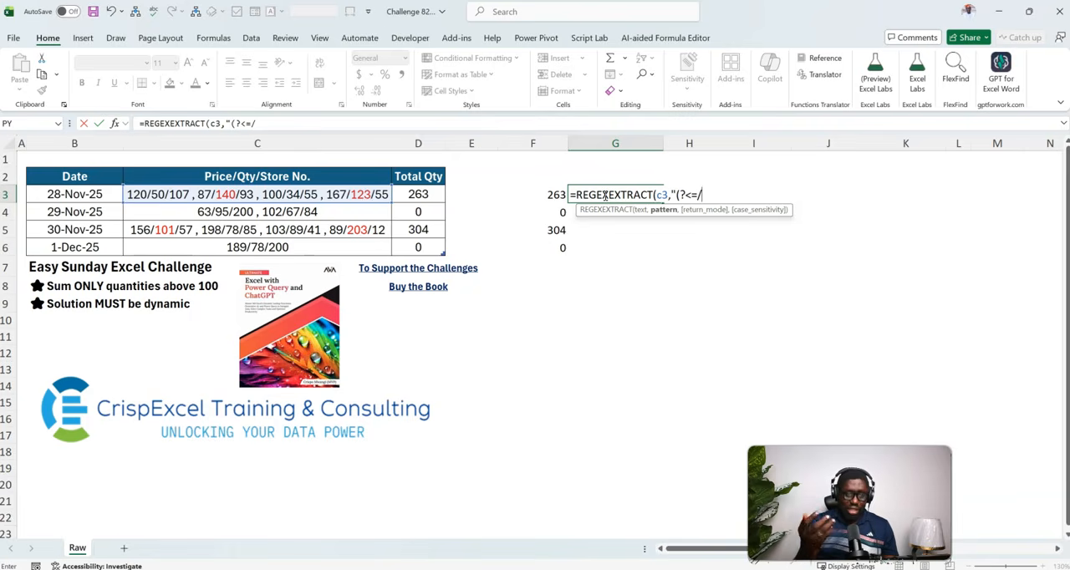
text())
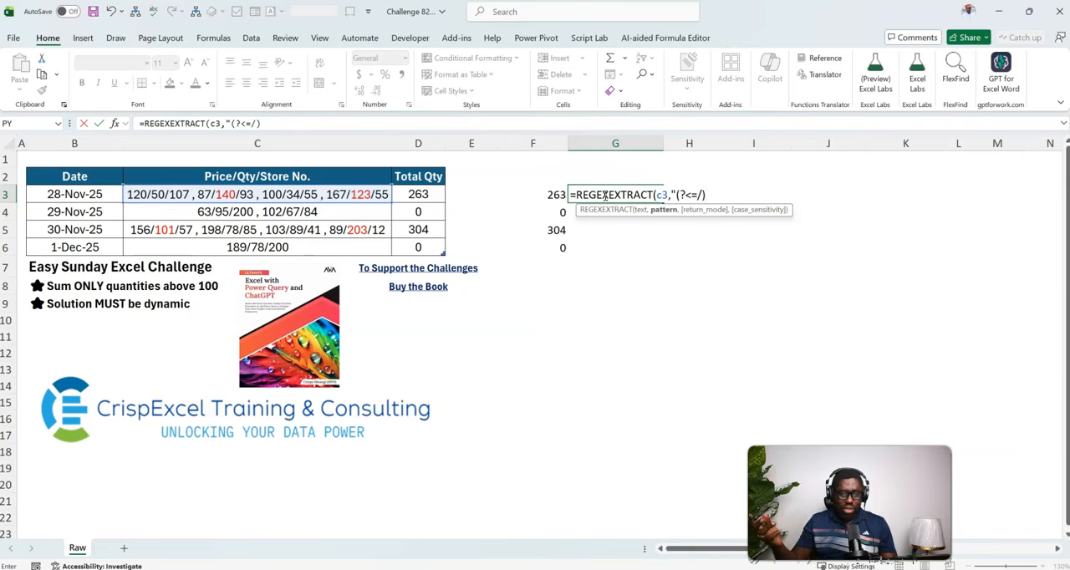
text(\d)
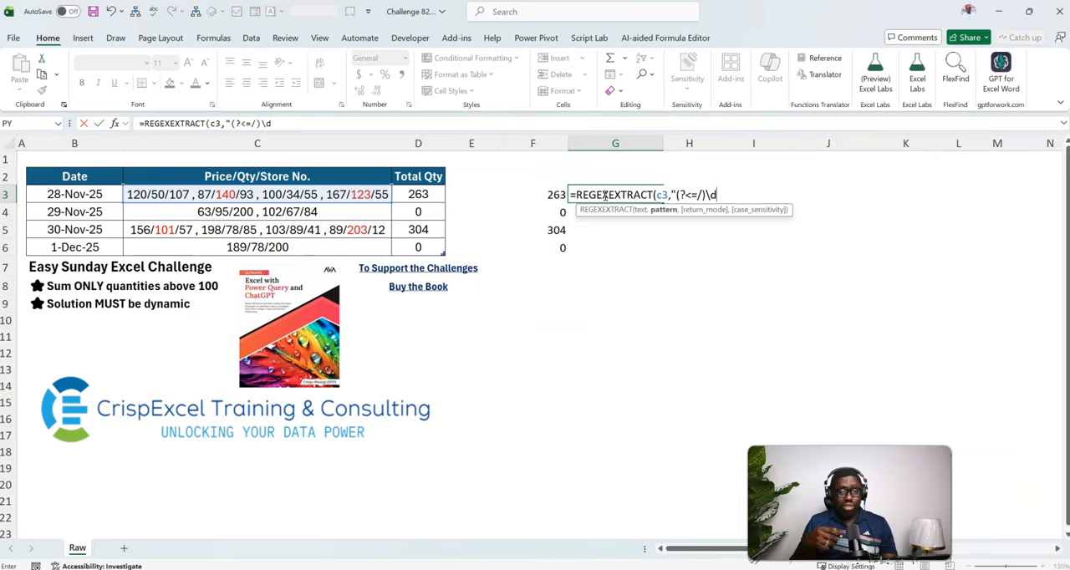
text(+)
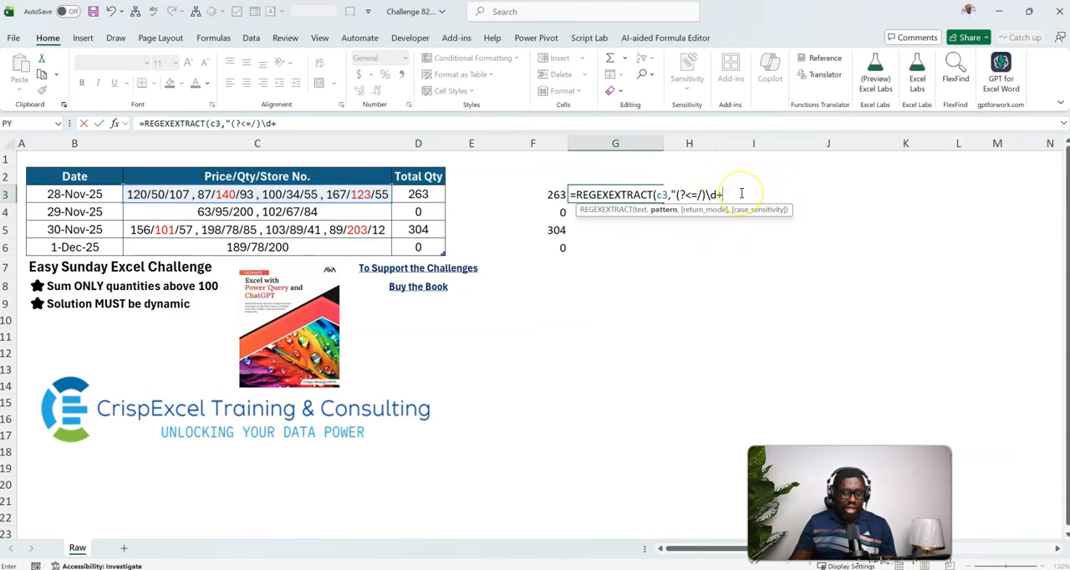
Complete the G3 pattern with the lookahead (?=/) so the digits must precede a slash, and enter the formula.
text((?=/)
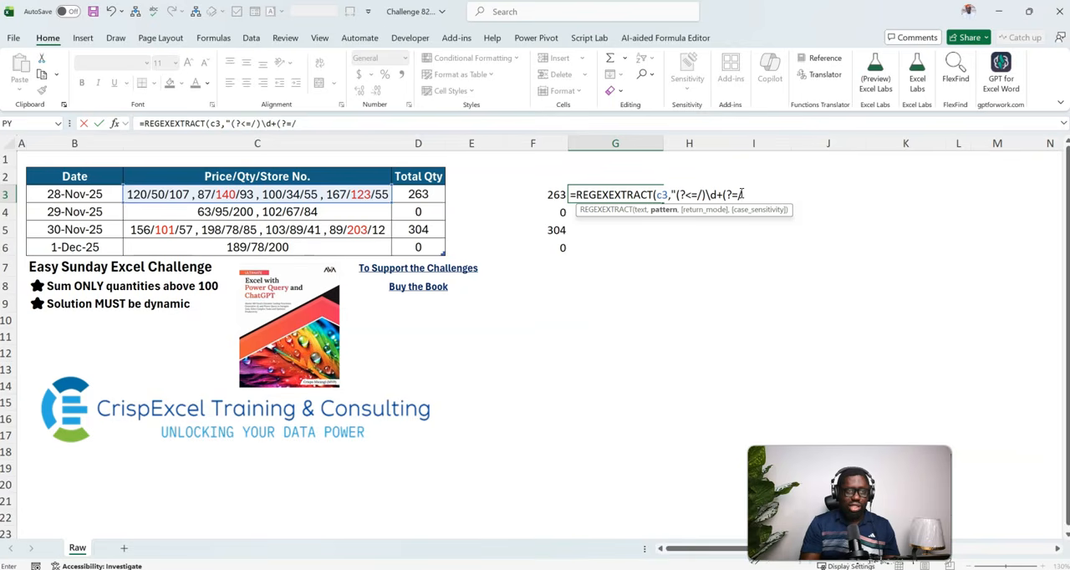
text())
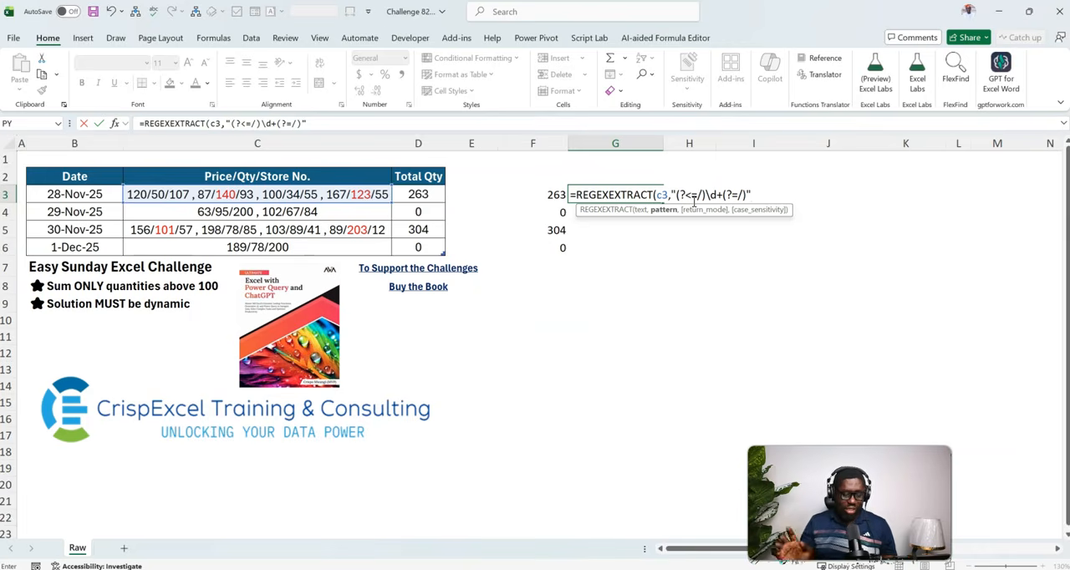
text())
key(ctrl+Return)
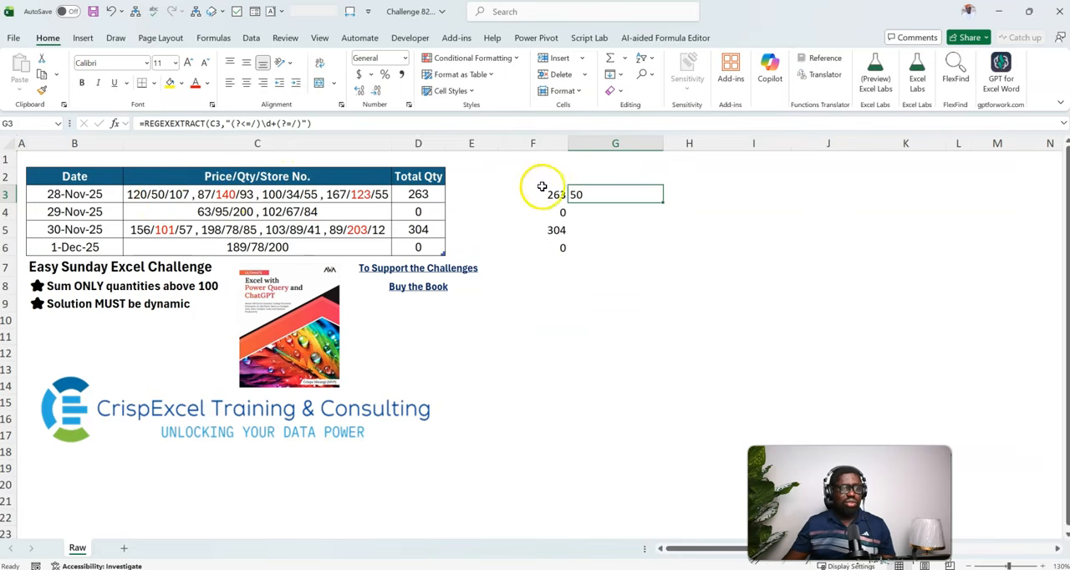
Add return mode 1 (All matches) to the REGEXEXTRACT formula in G3.
double_click(610, 194)
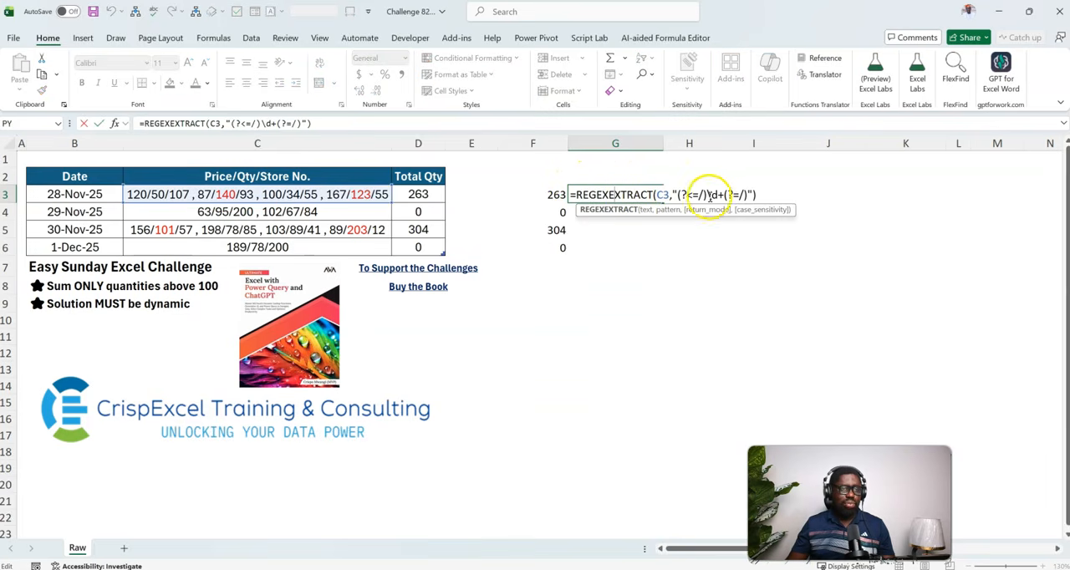
click(750, 194)
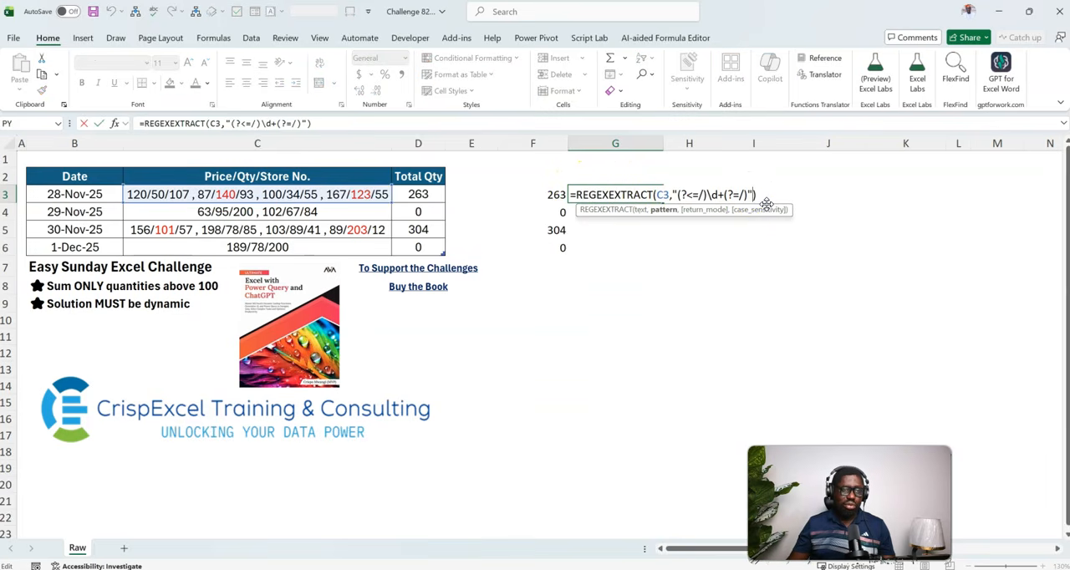
text(,)
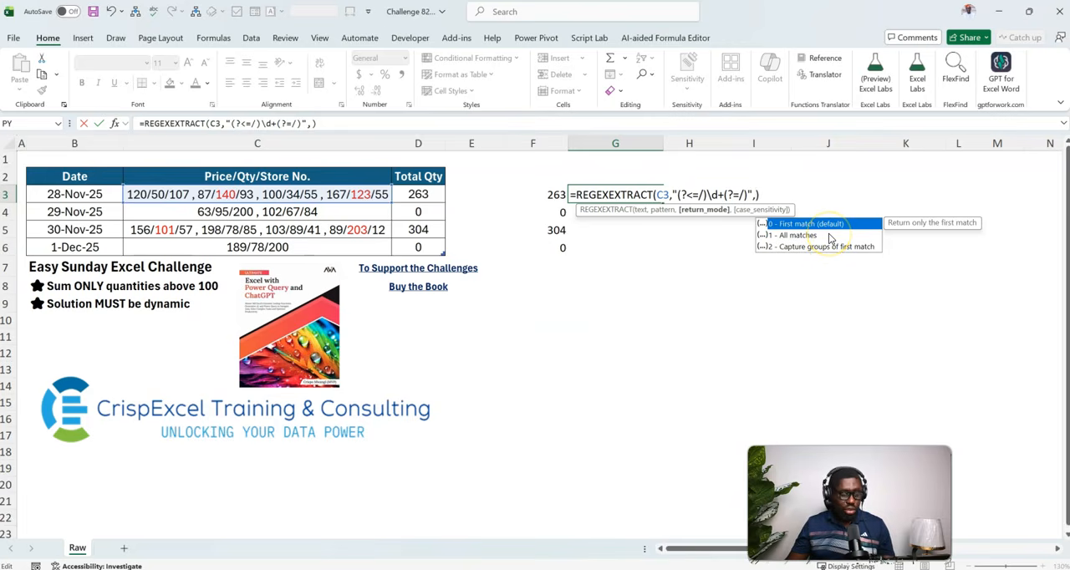
text(1)
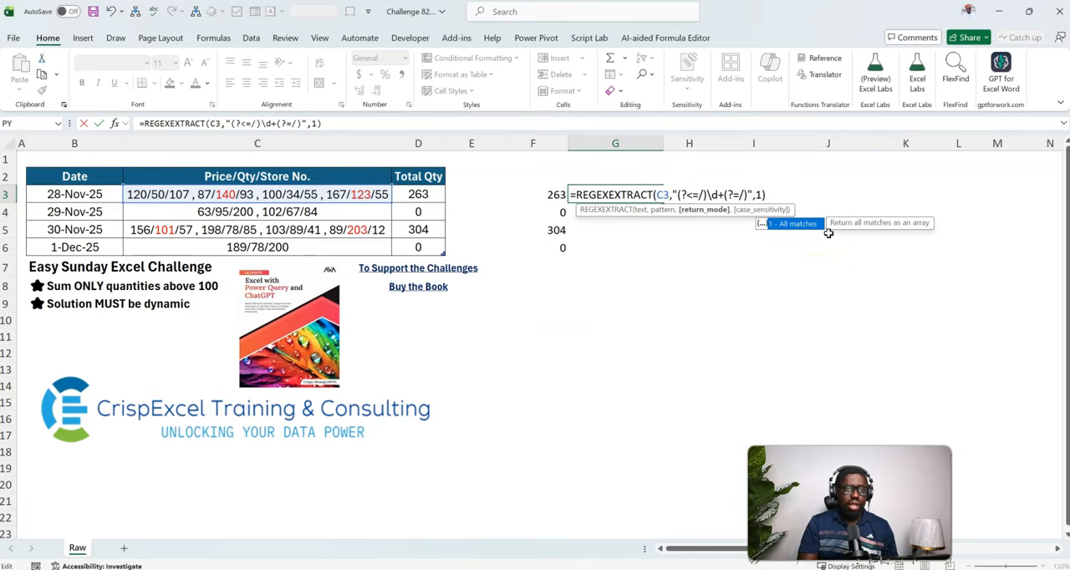
key(ctrl+Return)
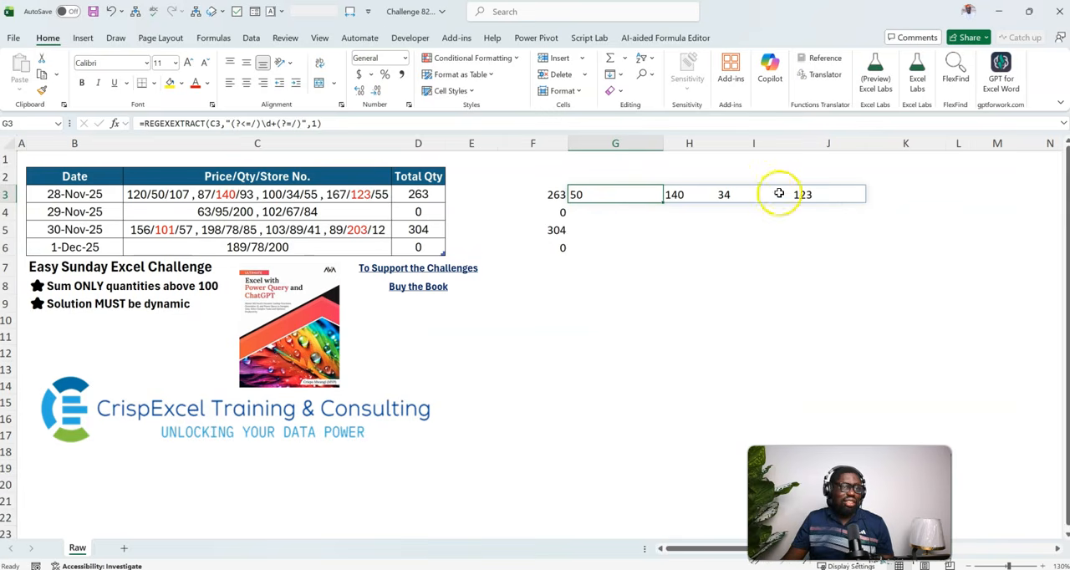
Append +0 to the REGEXEXTRACT formula in G3 to convert the extracted quantities to numbers.
double_click(629, 196)
click(759, 195)
click(774, 196)
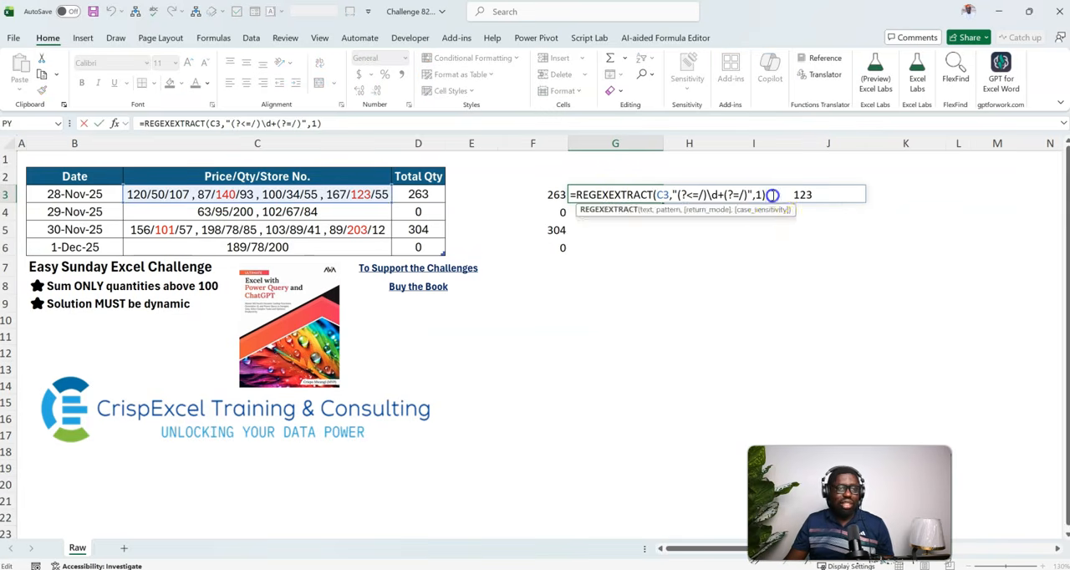
text(+0)
key(ctrl+Return)
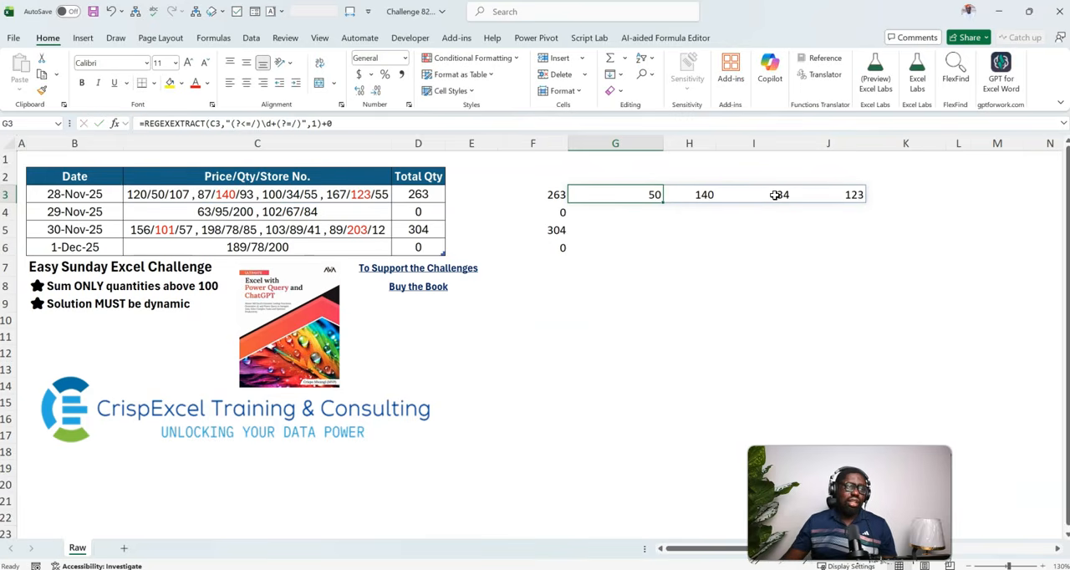
Wrap the G3 formula in LET, naming the REGEXEXTRACT result a and returning SUM(a*(a>100)).
double_click(645, 196)
click(576, 195)
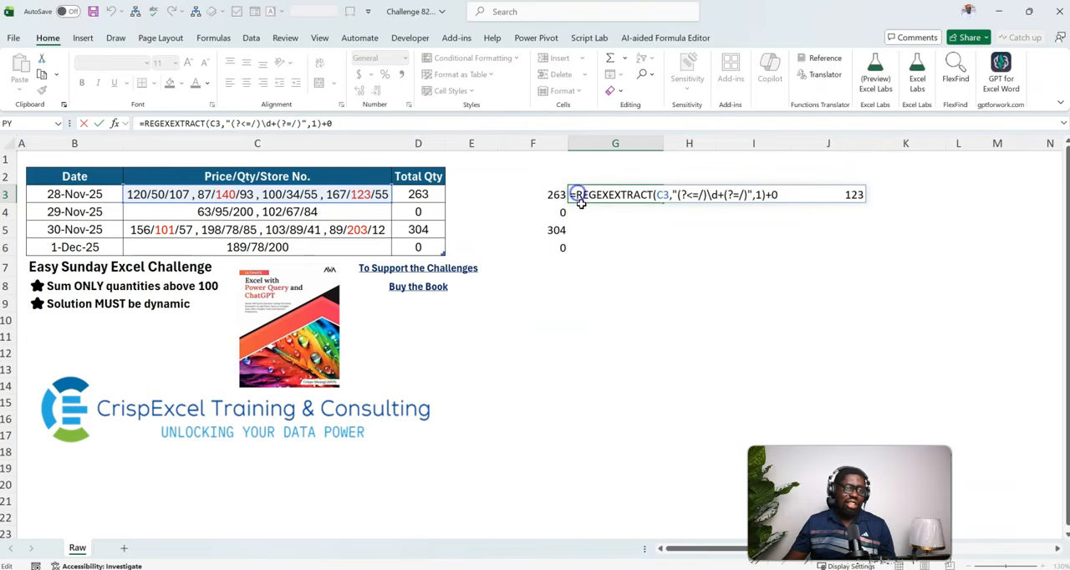
text(let(a,)
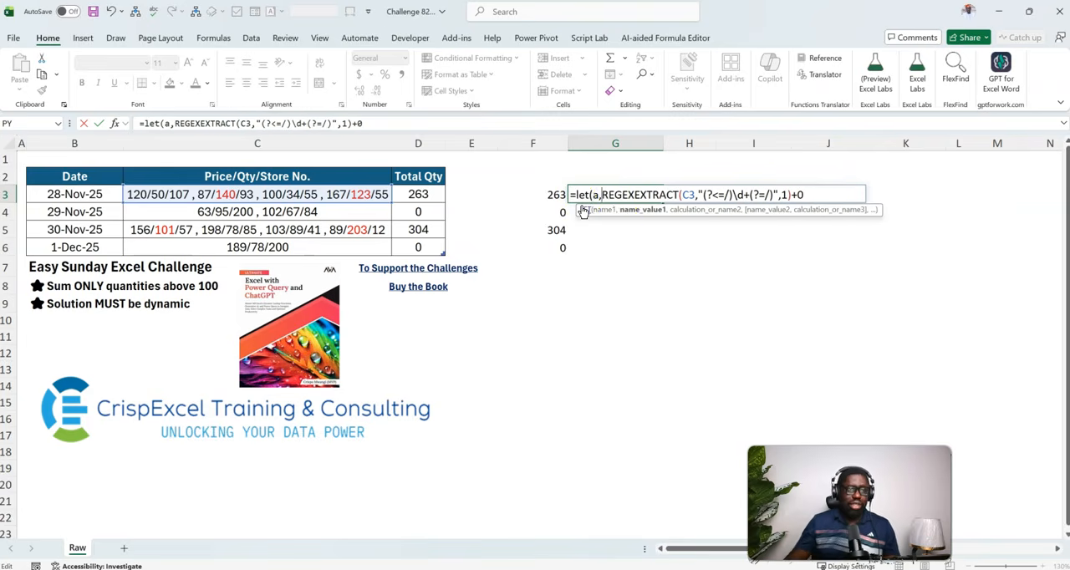
click(810, 193)
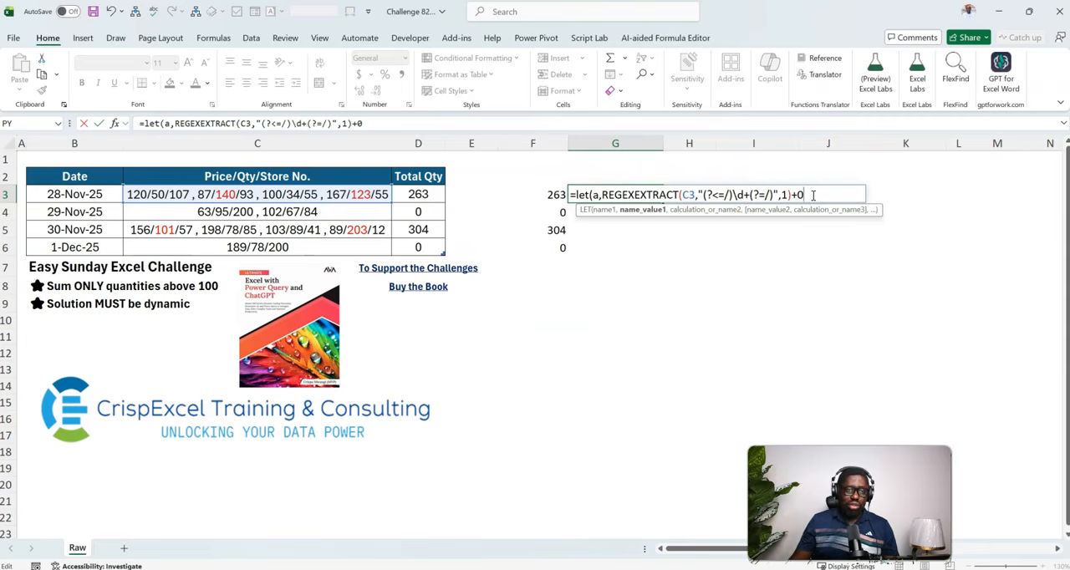
text(,SUM()
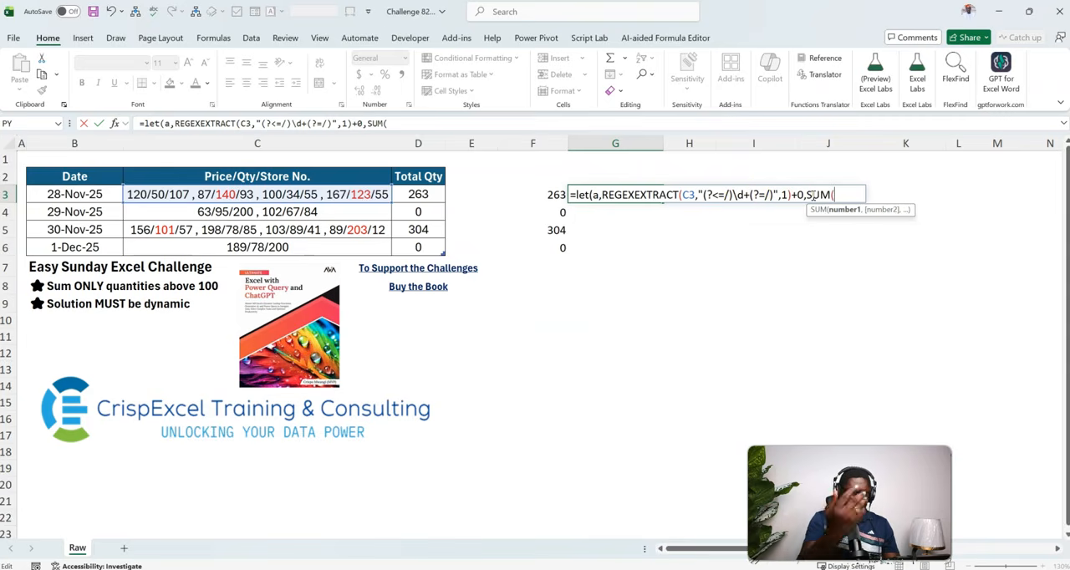
text(a*(a)
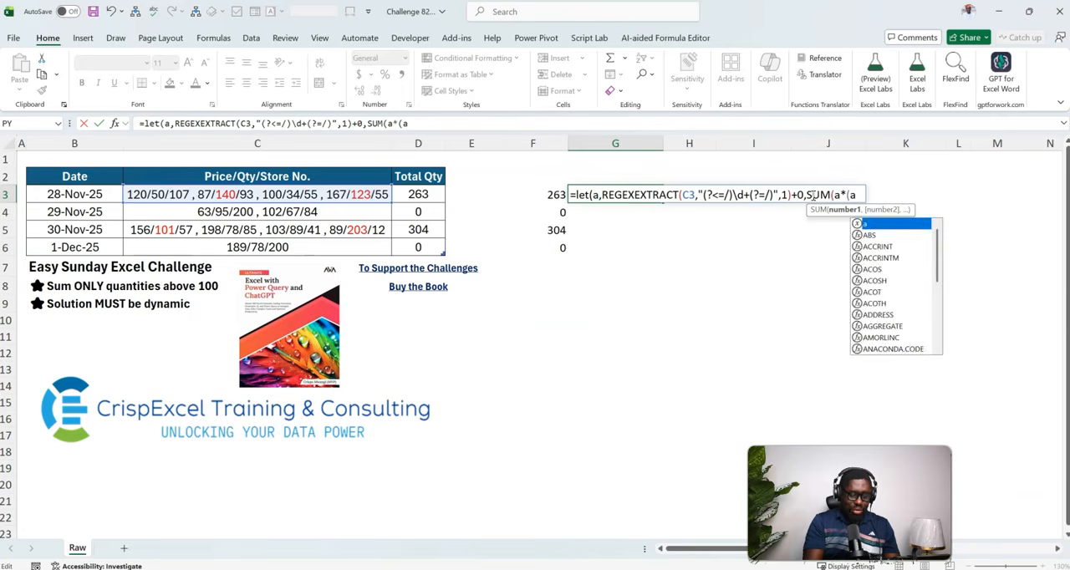
text(>100))))
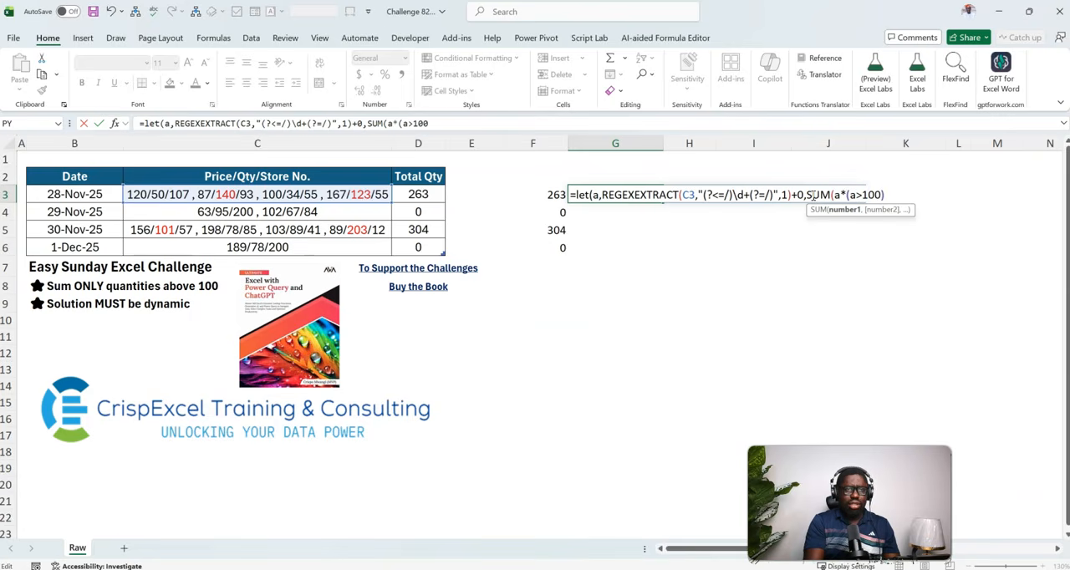
key(Return)
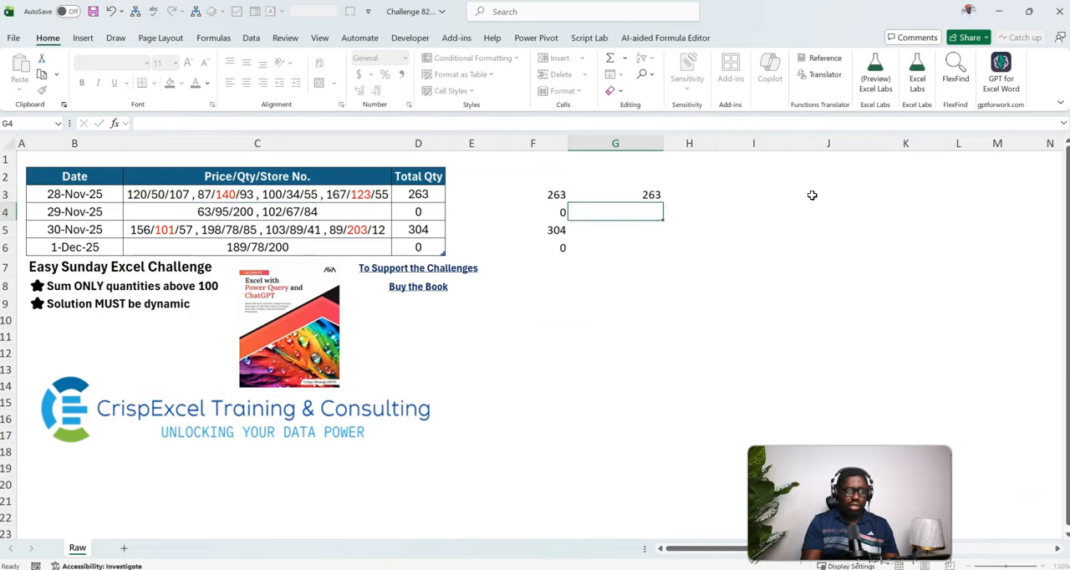
Start the G3 formula with MAP(C3:C6,LAMBDA(x, on its own line, ahead of the existing LET expression.
key(Up)
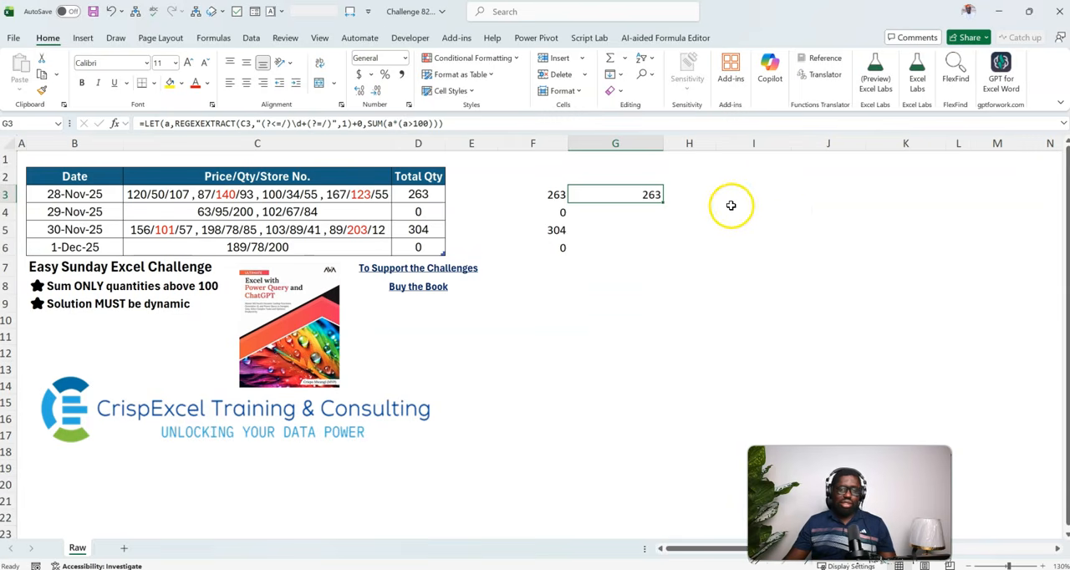
double_click(637, 194)
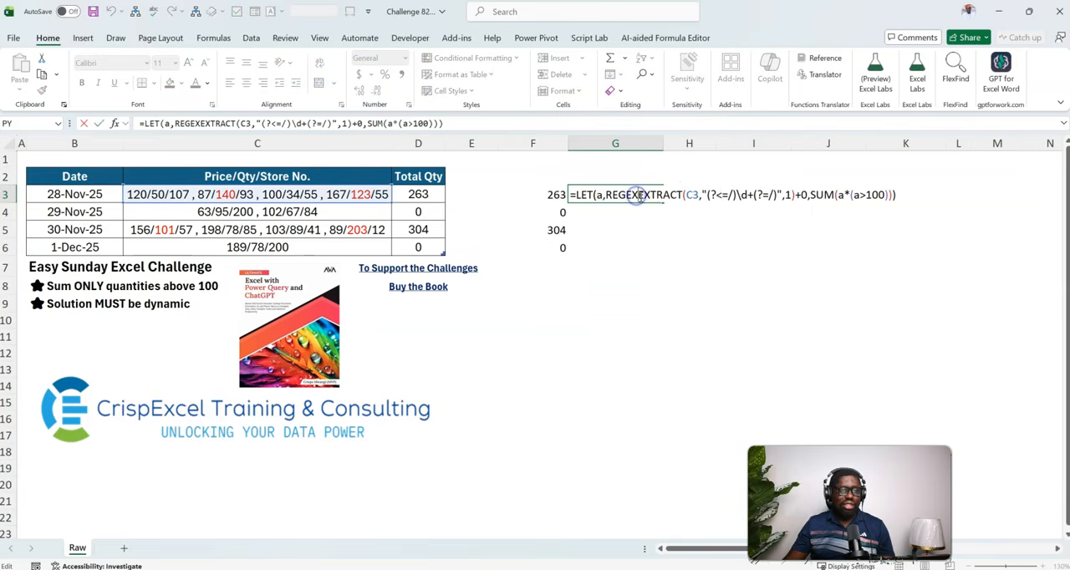
click(573, 194)
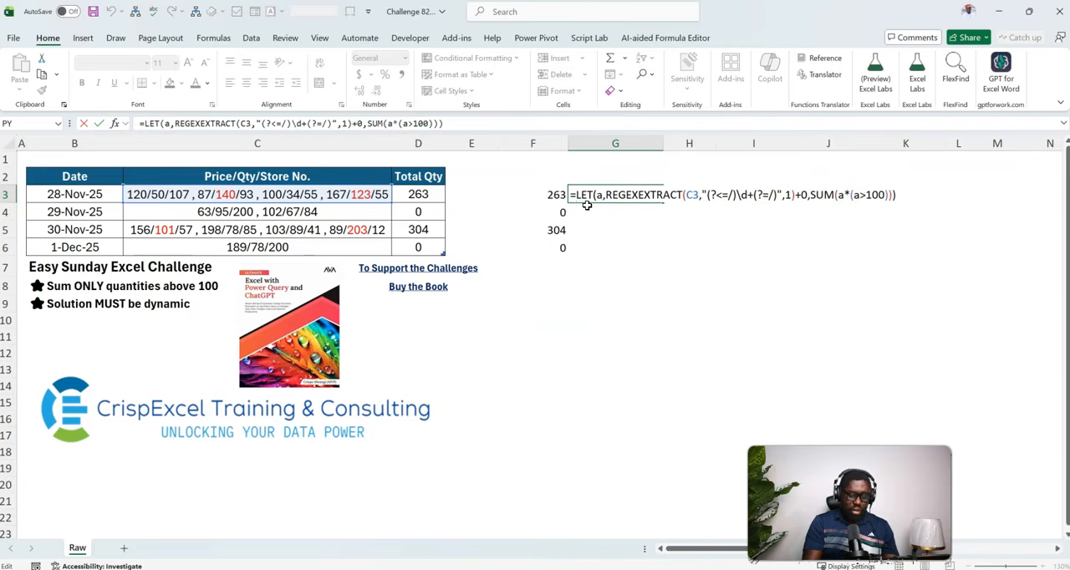
key(alt+Return)
text(map)
key(Tab)
text(c3:c)
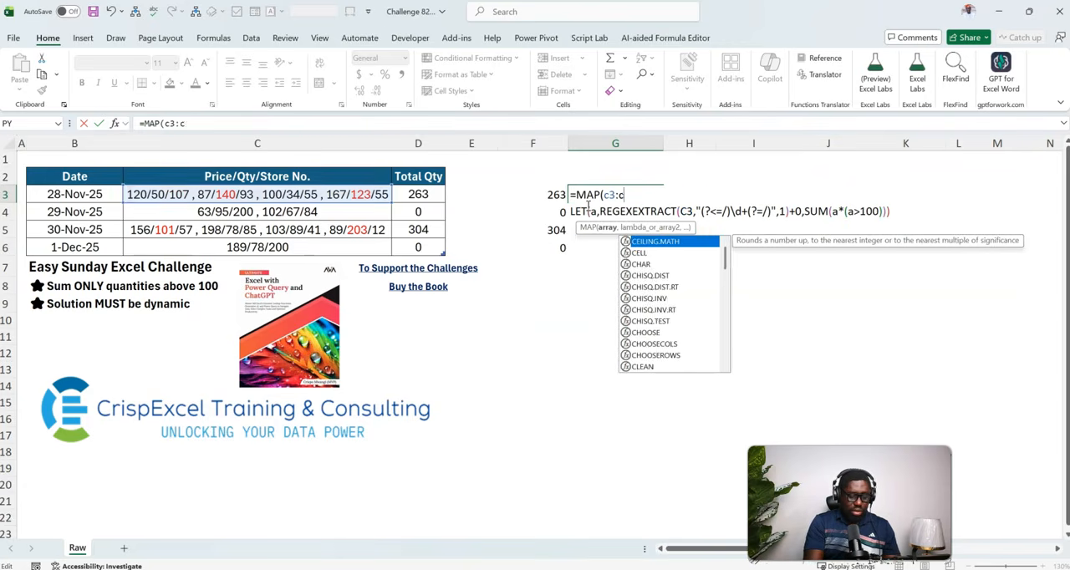
text(6,lambd)
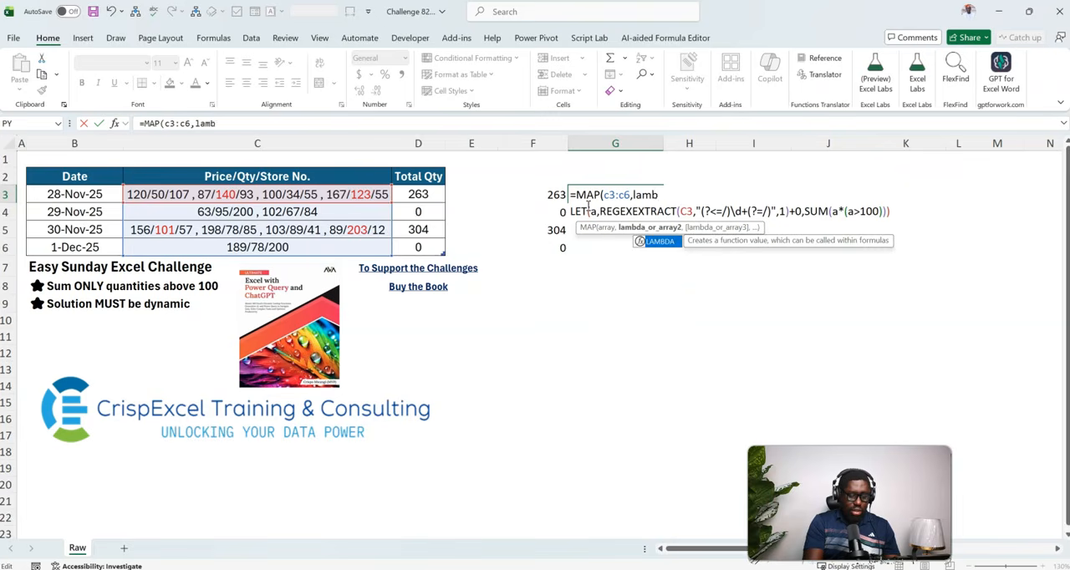
key(Tab)
text(x,)
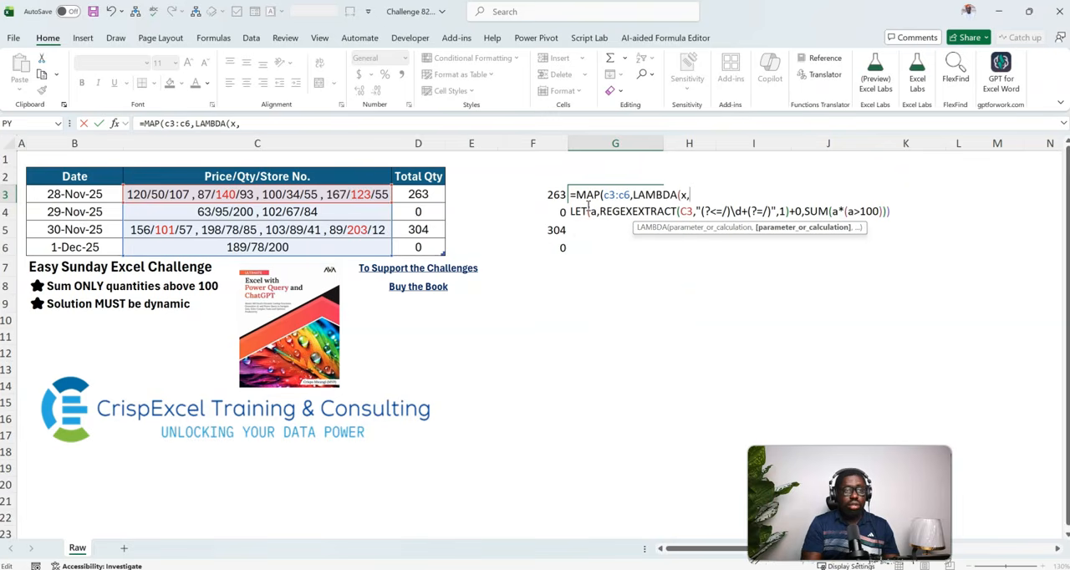
Replace C3 with x inside REGEXEXTRACT, close LAMBDA and MAP on a new line, and enter the formula in G3.
double_click(686, 211)
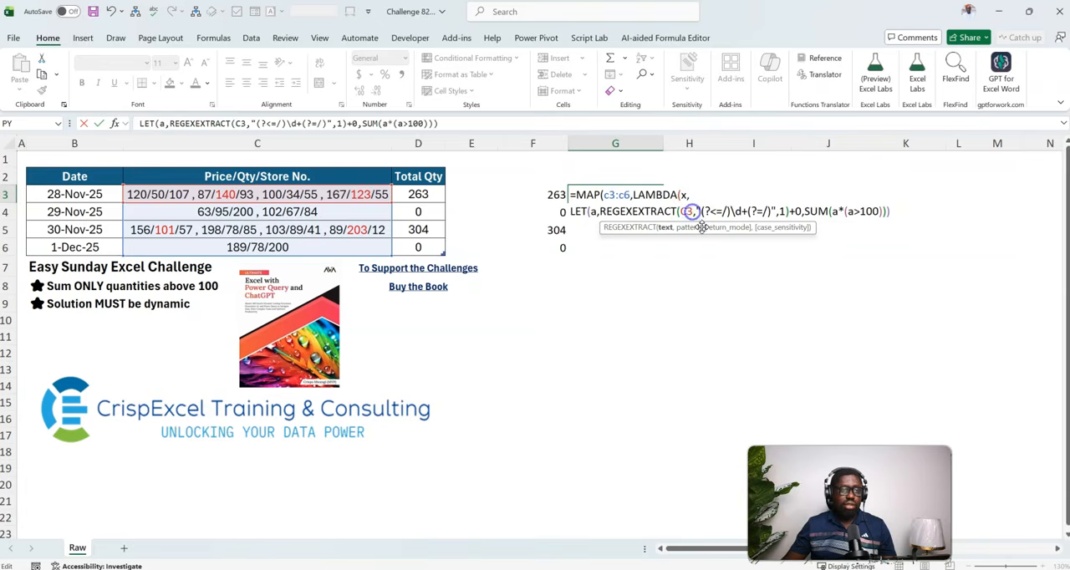
key(BackSpace)
text(x)
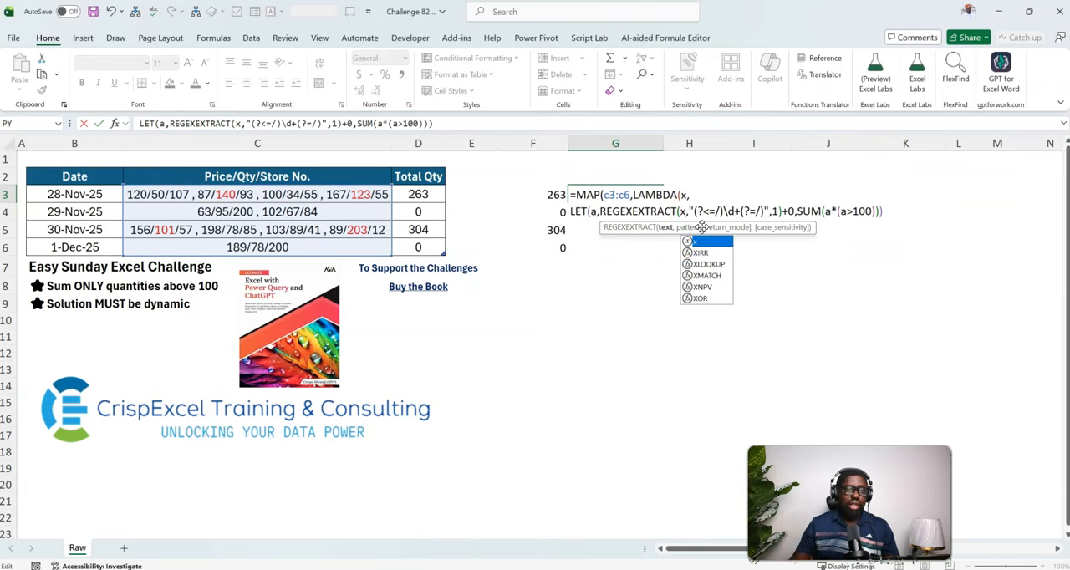
click(894, 211)
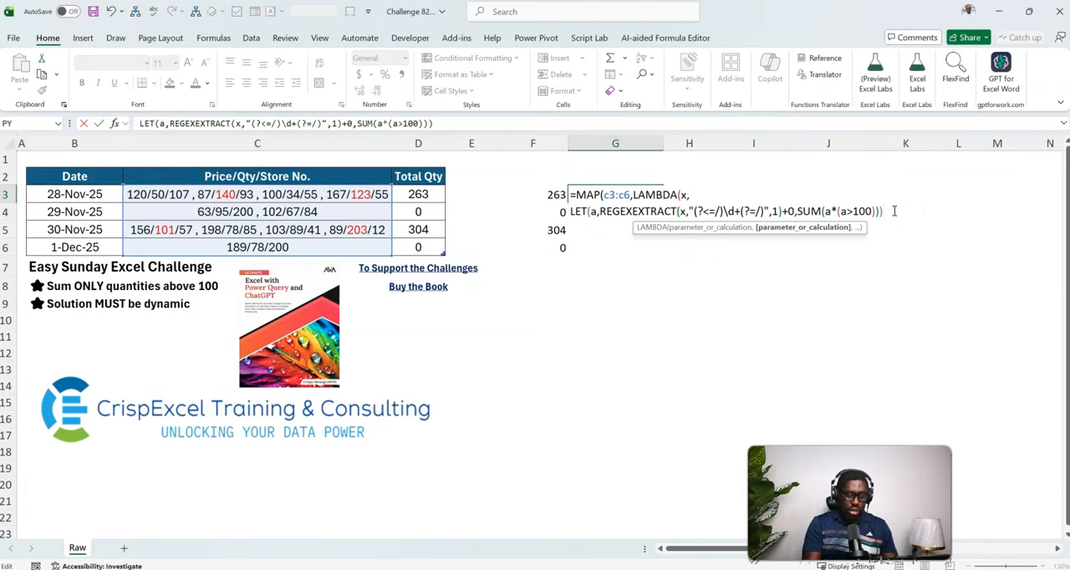
key(BackSpace)
key(alt+Return)
text()))
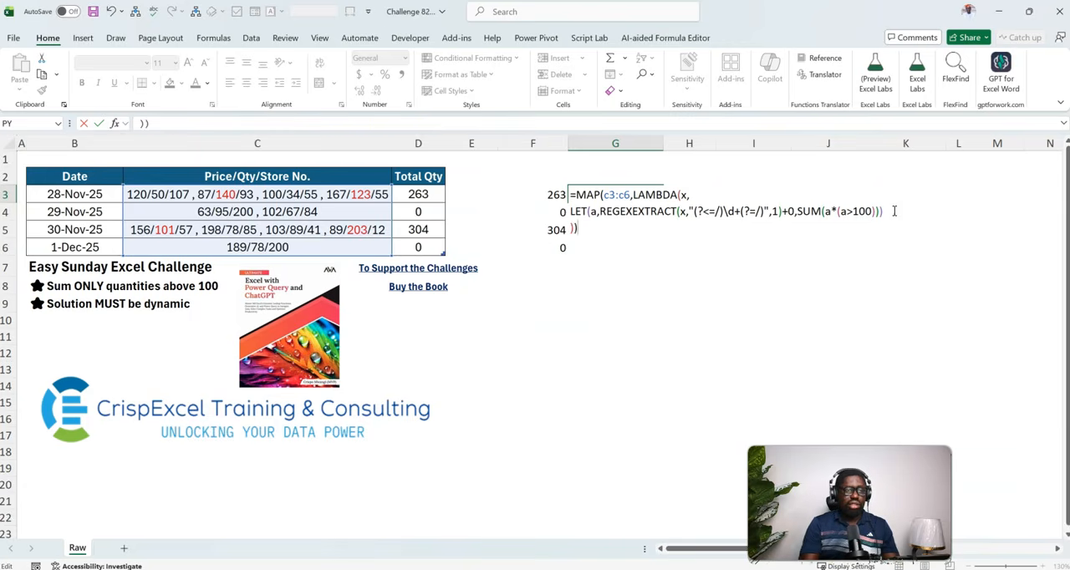
key(ctrl+Return)
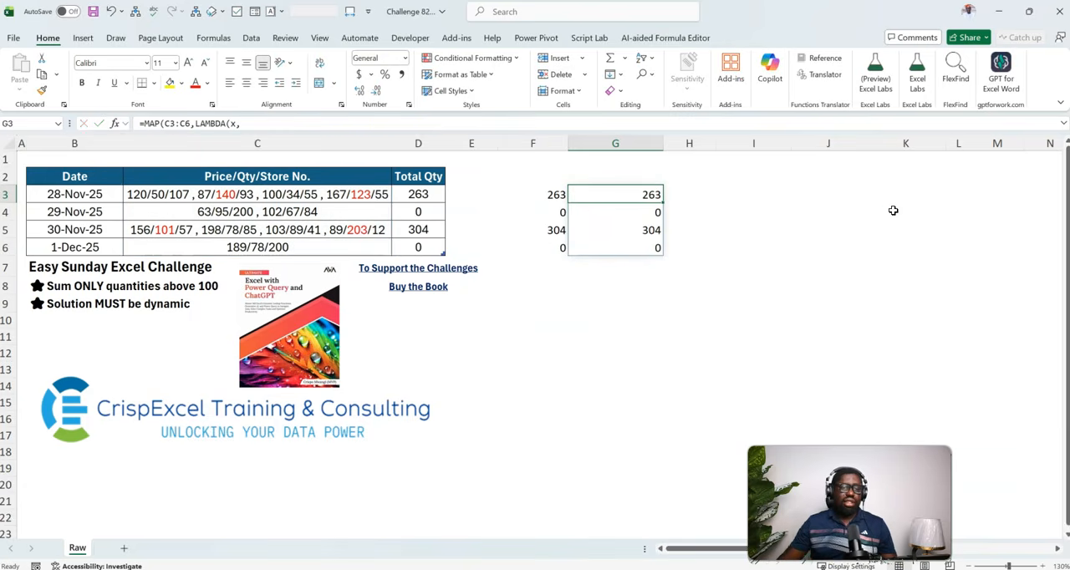
Examine the full REGEXEXTRACT formula in G3 and the TEXTSPLIT formula in F3 to compare both solutions.
double_click(653, 196)
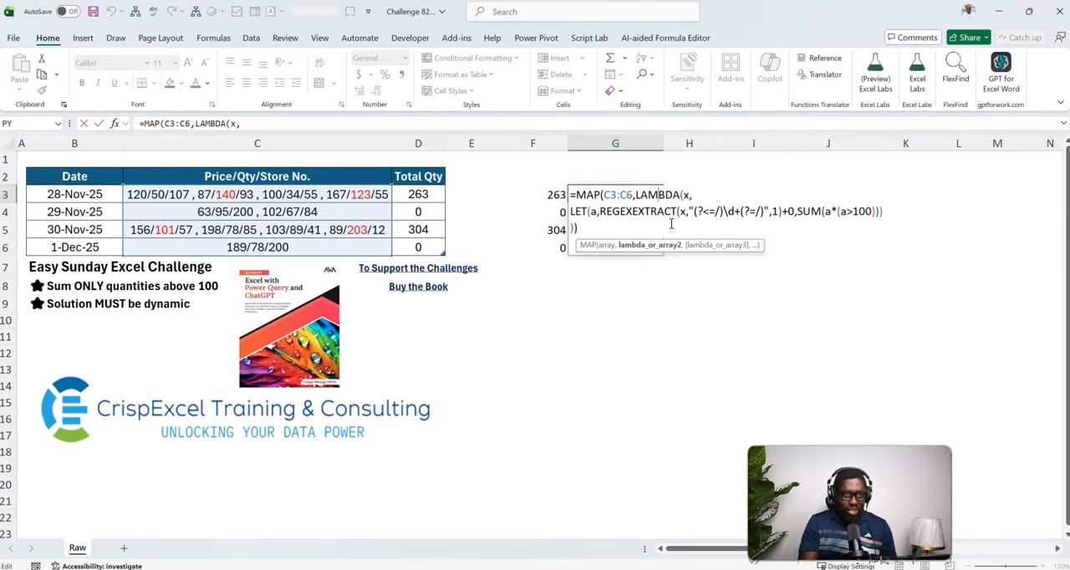
key(Escape)
key(Left)
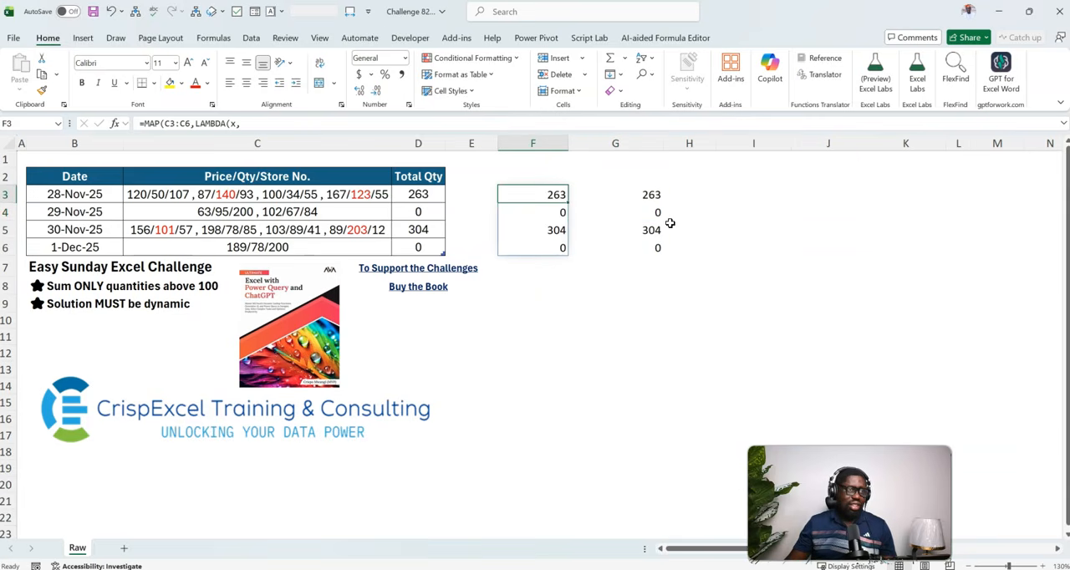
click(1063, 123)
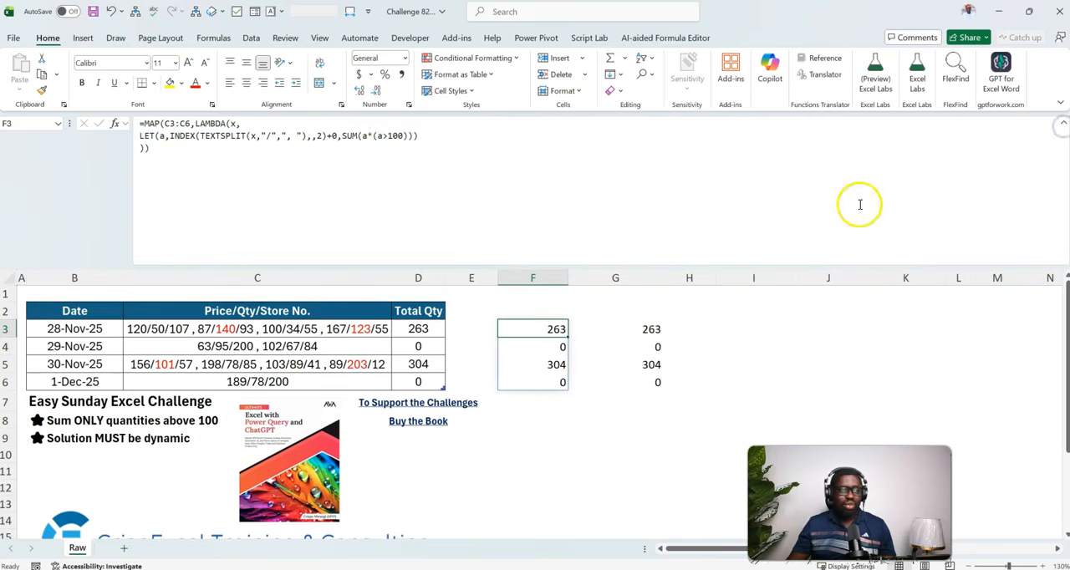
click(1062, 123)
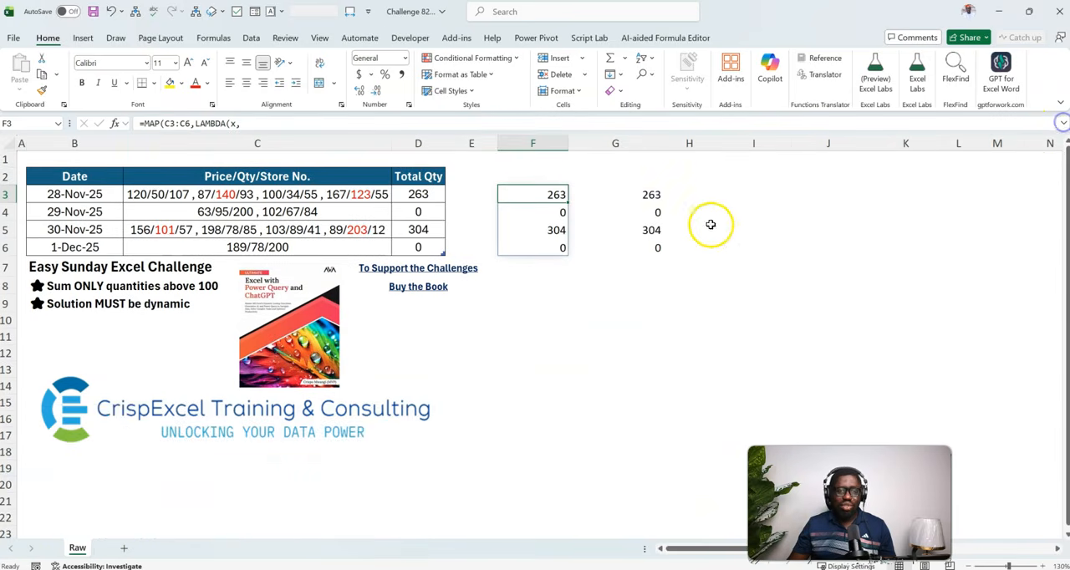
click(640, 195)
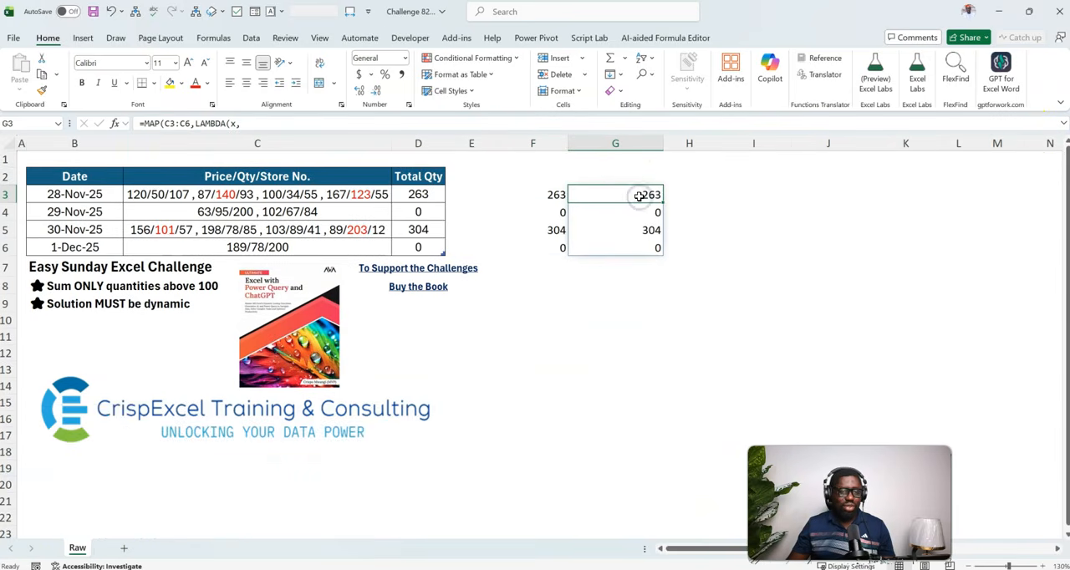
key(alt+Tab)
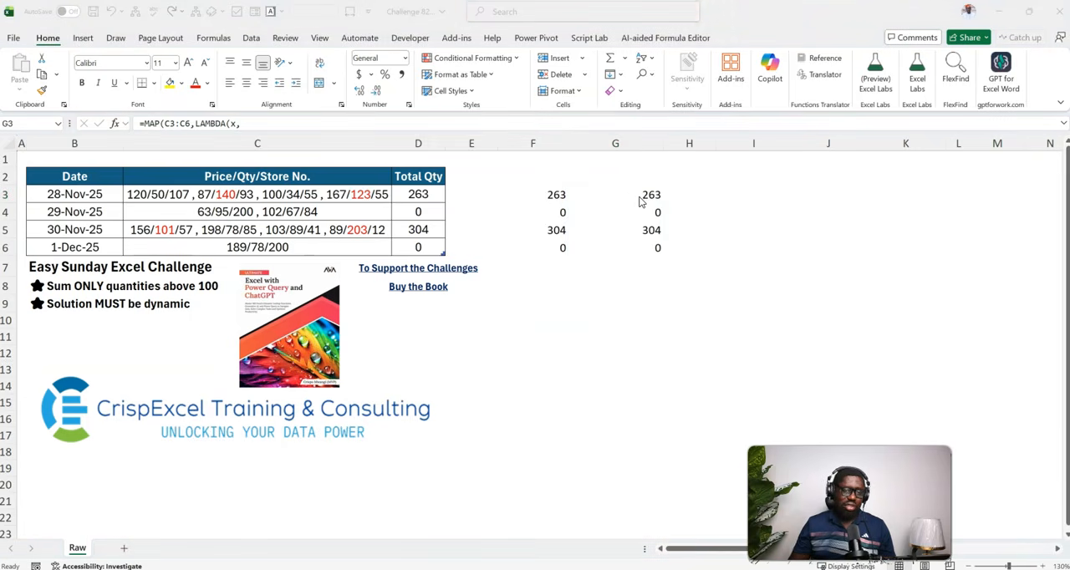